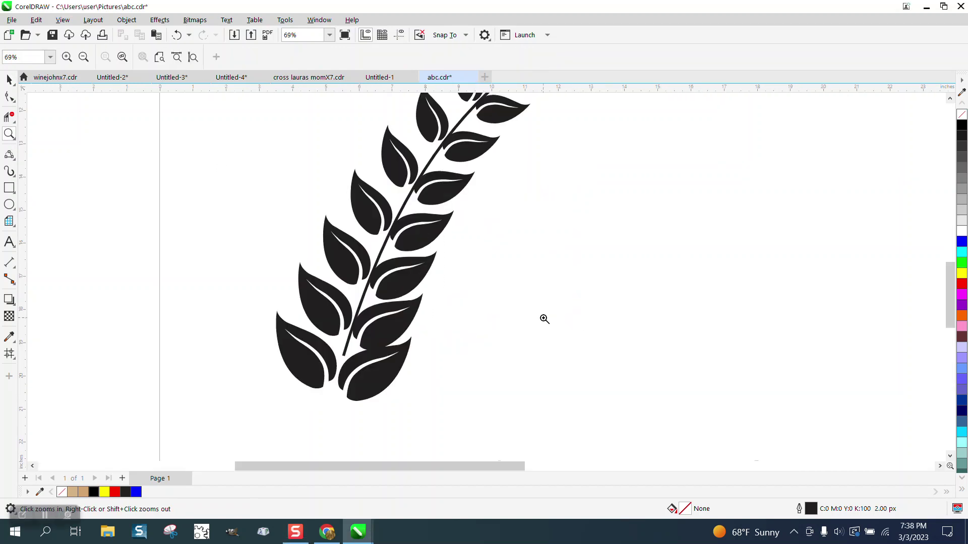
pyautogui.scroll(-3, 453, 298)
pyautogui.scroll(-2, 454, 299)
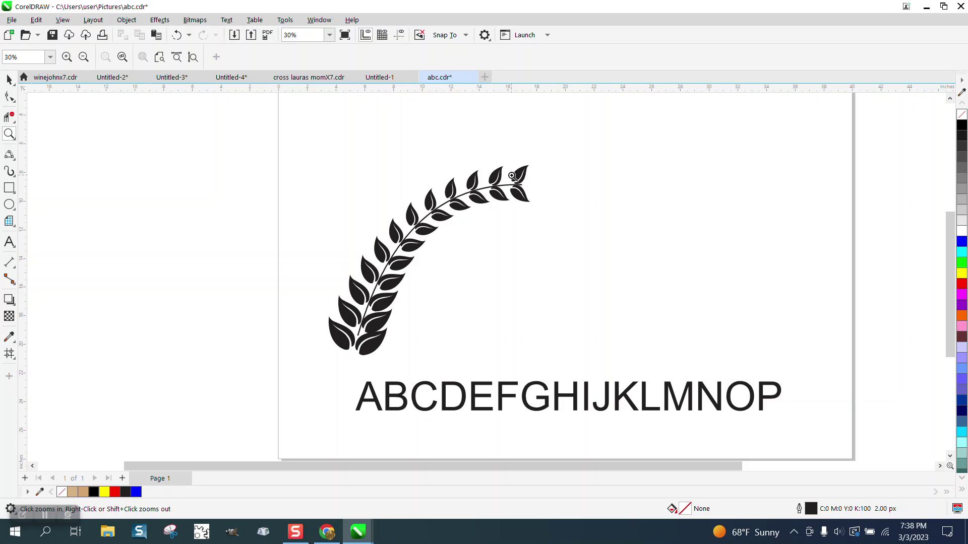
pyautogui.scroll(-1, 319, 259)
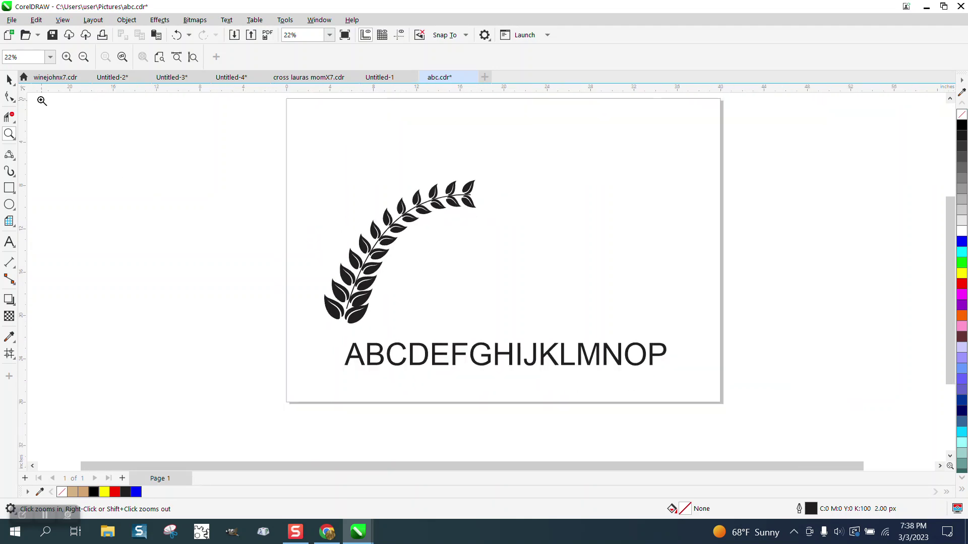
# Step: Set the ABCDEFGHIJKLMNOP text in the Leafs font
pyautogui.click(10, 80)
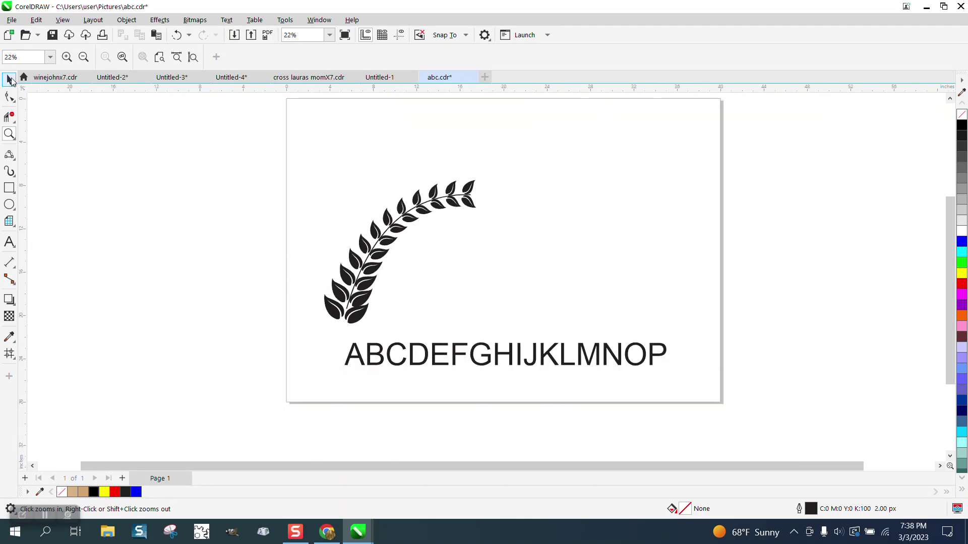
pyautogui.click(457, 349)
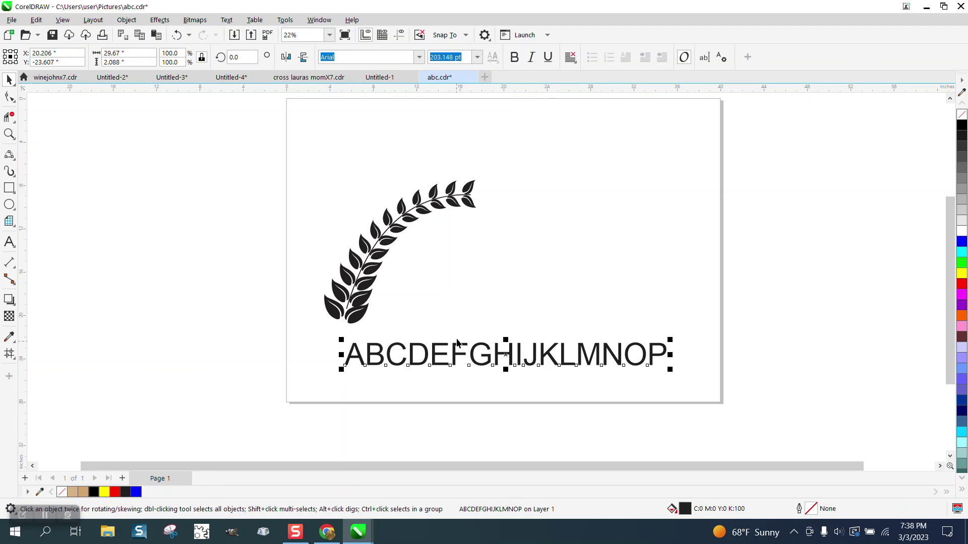
pyautogui.click(418, 57)
pyautogui.click(343, 93)
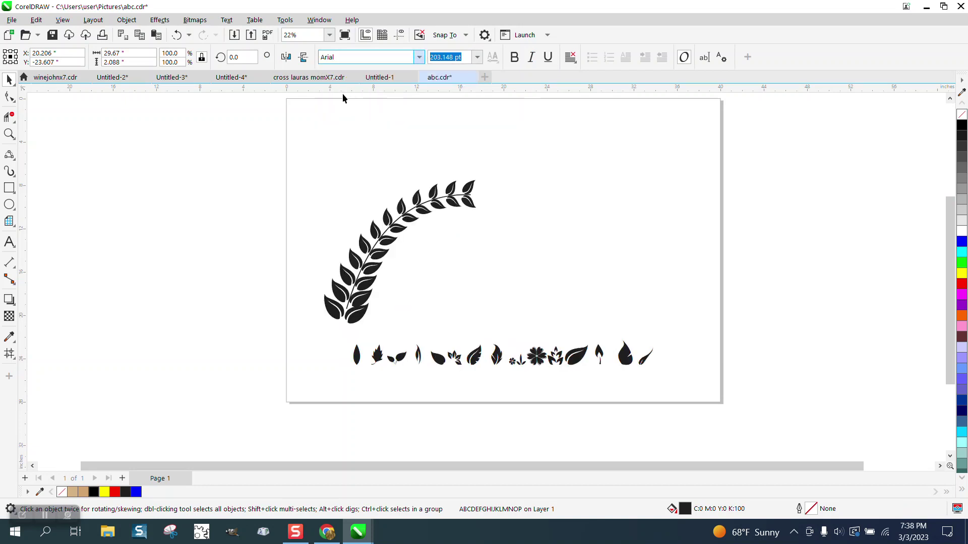
# Step: Zoom in on the row of leaf glyphs and select the glyph text
pyautogui.click(10, 135)
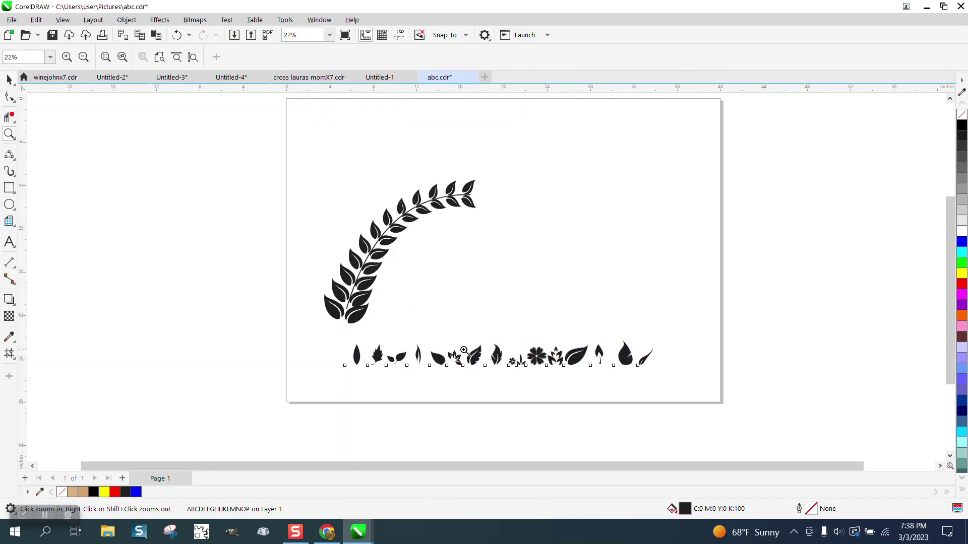
pyautogui.moveTo(697, 408); pyautogui.dragTo(697, 407)
pyautogui.scroll(-1, 698, 402)
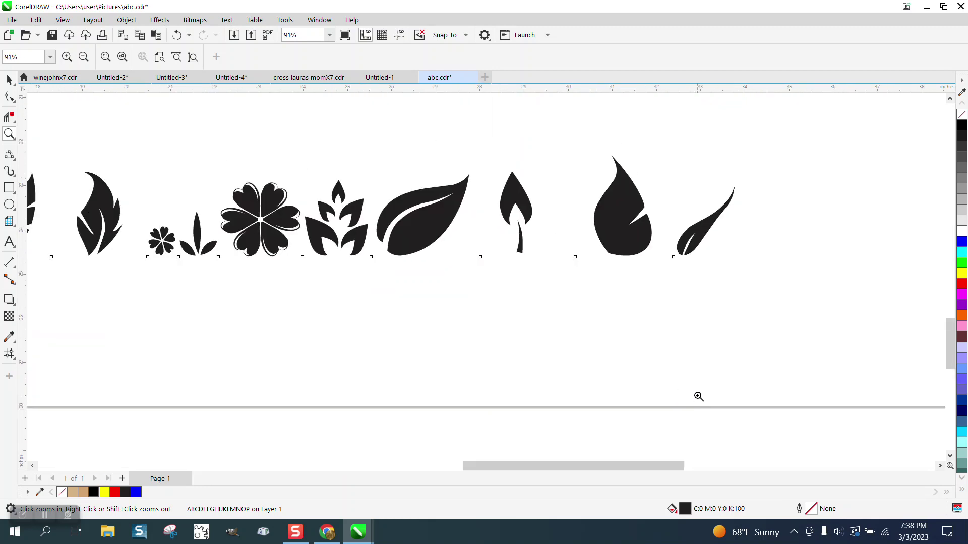
pyautogui.scroll(-2, 699, 403)
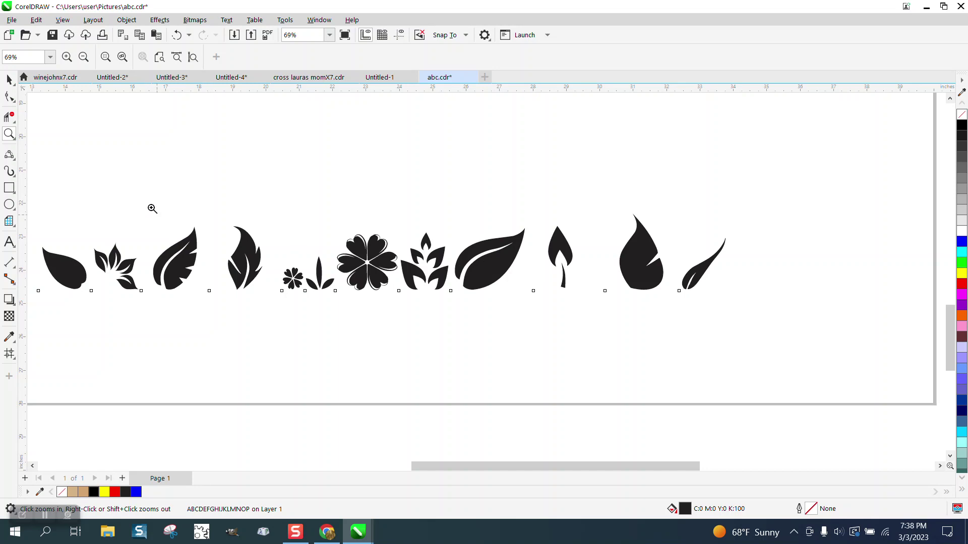
pyautogui.click(11, 81)
pyautogui.click(511, 263)
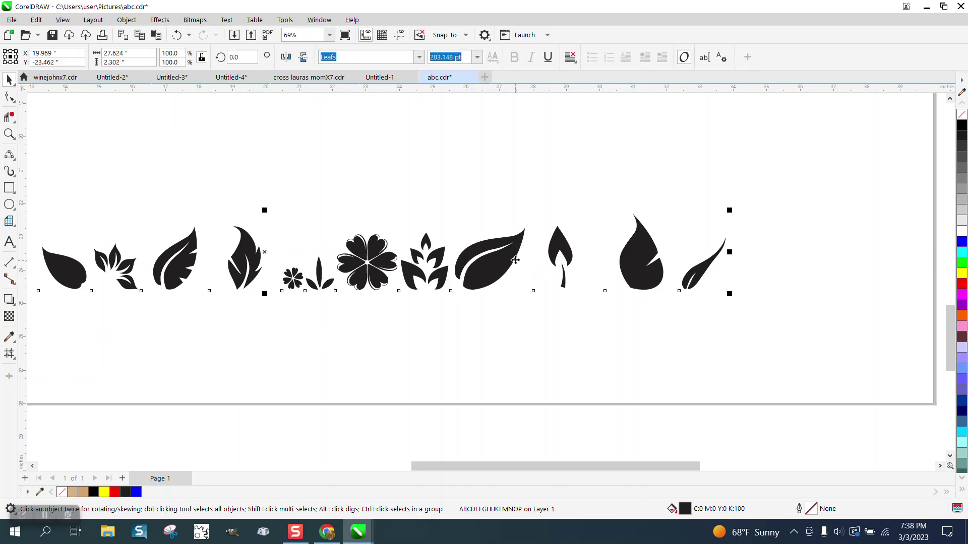
# Step: Break the leaf text into separate glyphs and move one leaf up and right
pyautogui.click(126, 19)
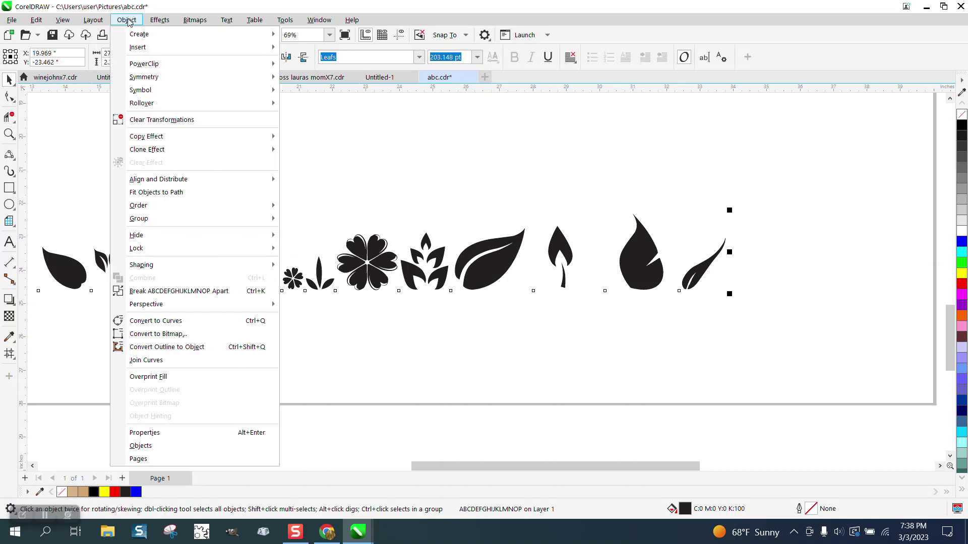
pyautogui.click(178, 291)
pyautogui.click(502, 333)
pyautogui.press('F4')
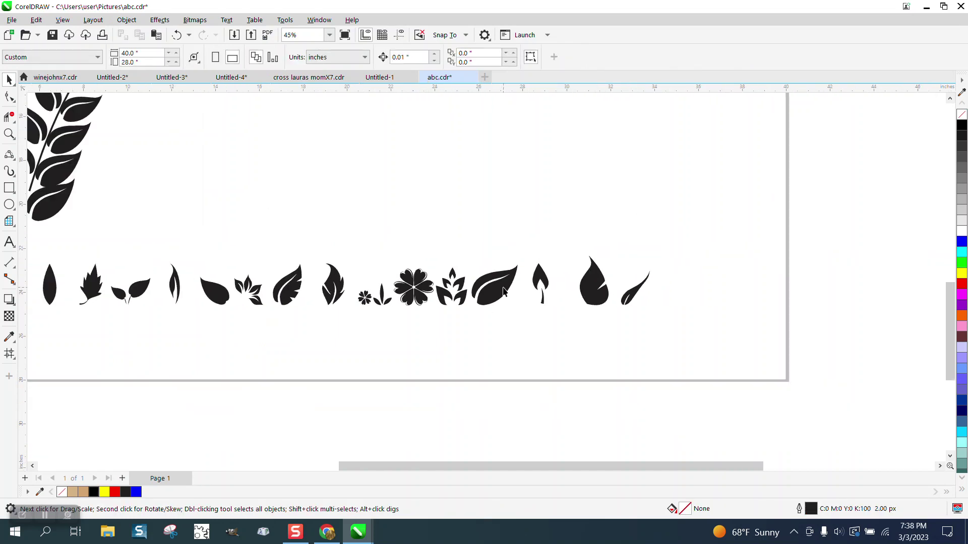
pyautogui.moveTo(505, 290); pyautogui.dragTo(548, 190)
pyautogui.scroll(-1, 497, 265)
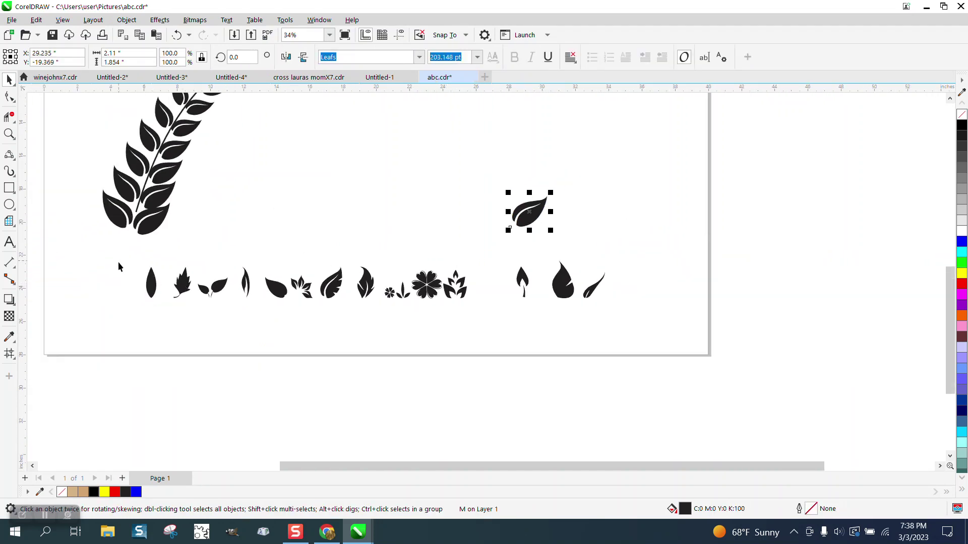
# Step: Delete the other leaf glyphs and convert the kept leaf to curves
pyautogui.moveTo(119, 266); pyautogui.dragTo(703, 315)
pyautogui.press('Delete')
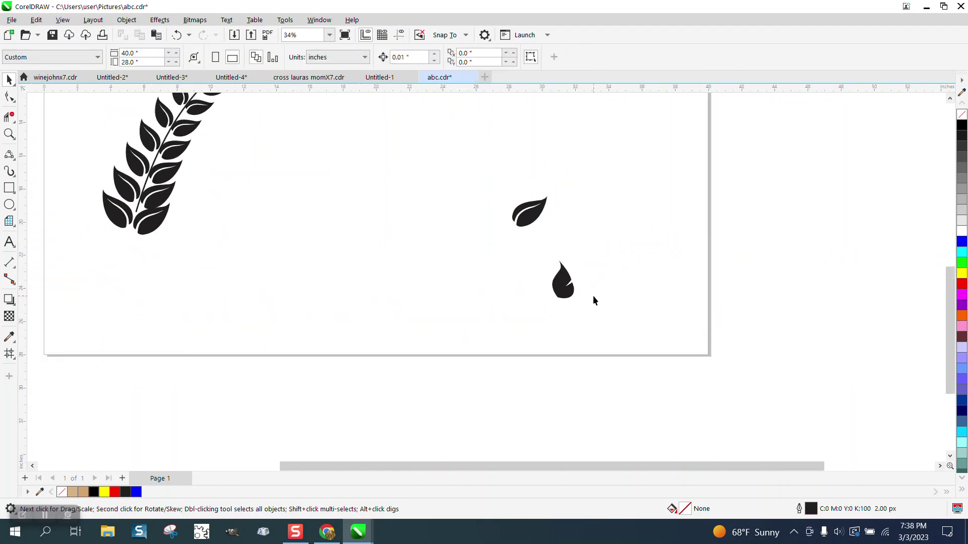
pyautogui.click(563, 284)
pyautogui.press('Delete')
pyautogui.click(533, 215)
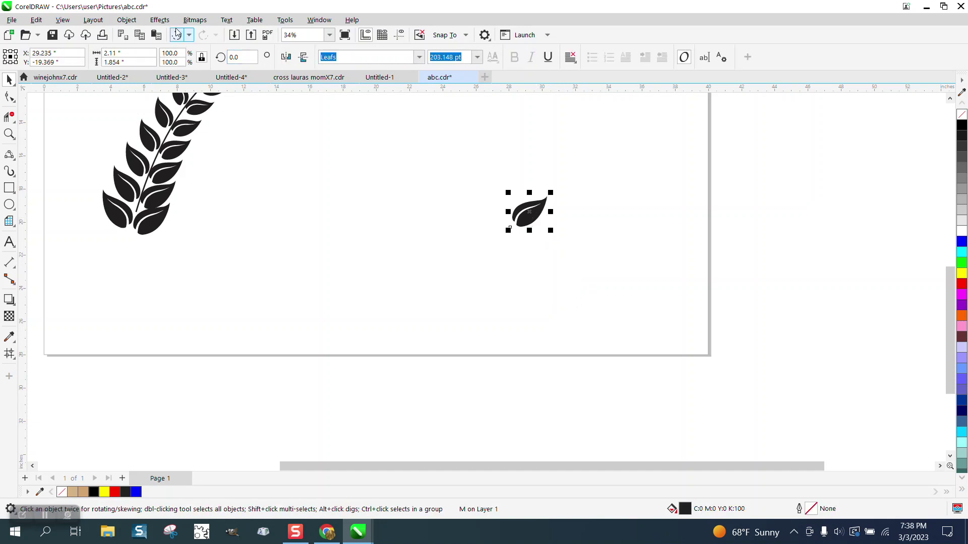
pyautogui.click(126, 20)
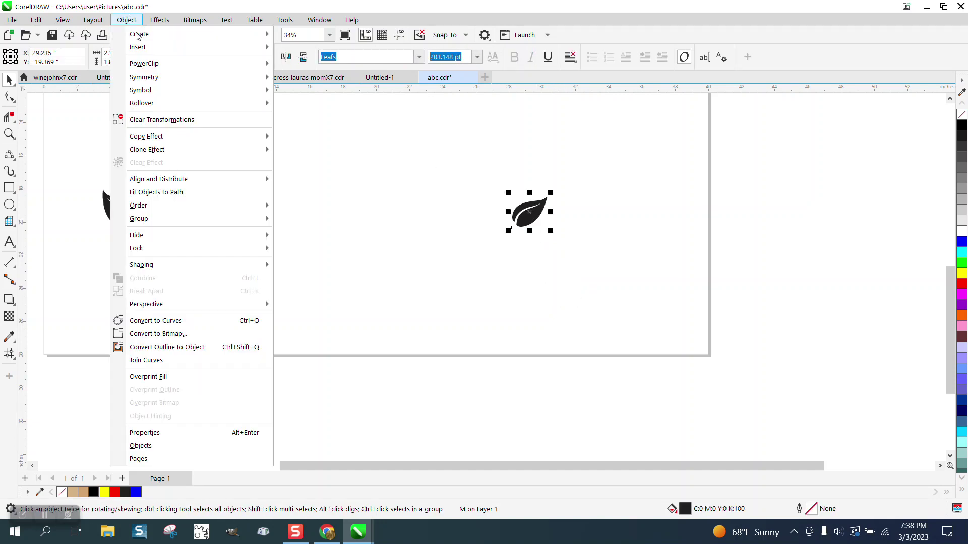
pyautogui.click(182, 322)
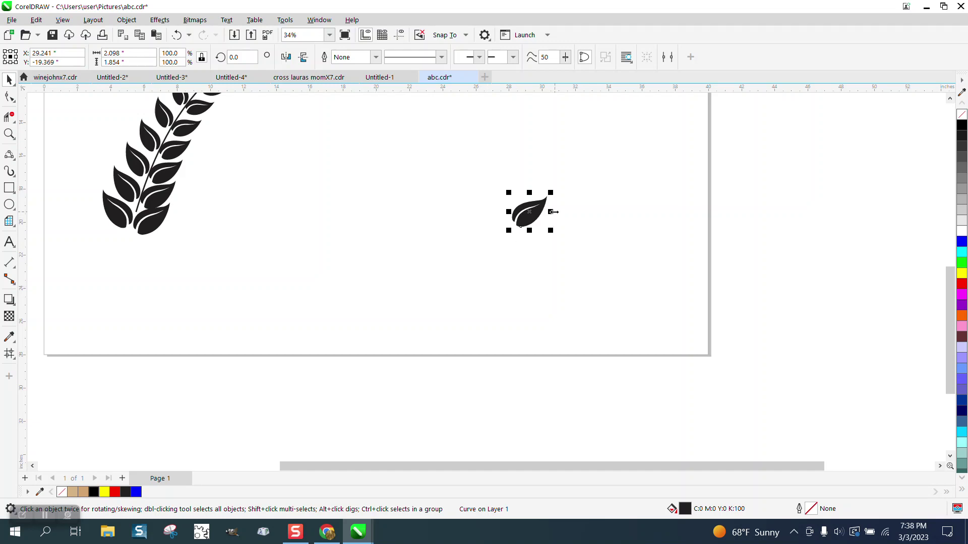
# Step: Add a mirrored copy of the leaf, group the pair, and move it near the page bottom
pyautogui.moveTo(552, 212); pyautogui.dragTo(475, 211)
pyautogui.moveTo(464, 169); pyautogui.dragTo(594, 263)
pyautogui.hotkey('ctrl', 'g')
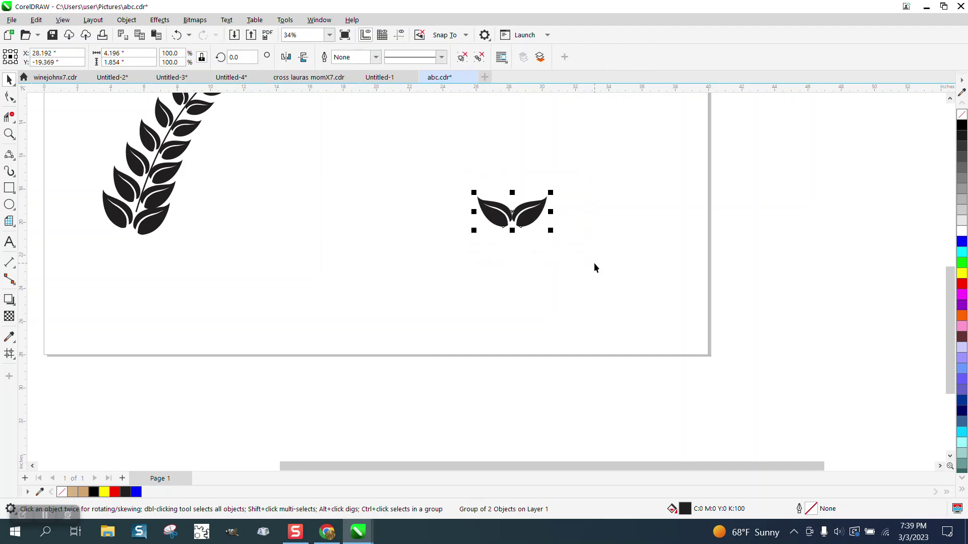
pyautogui.scroll(-1, 594, 262)
pyautogui.moveTo(536, 232); pyautogui.dragTo(420, 291)
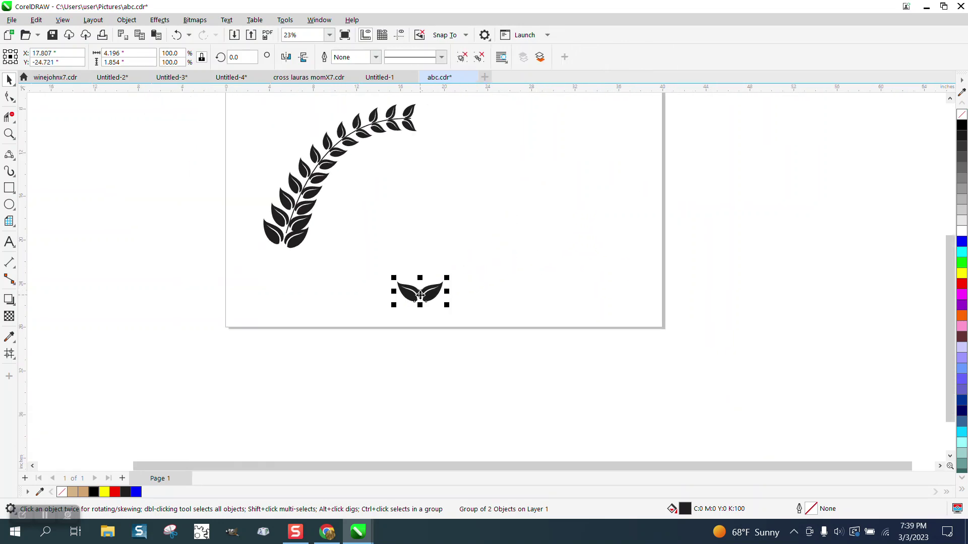
# Step: Make a smaller, rotated copy of the leaf pair at the top right
pyautogui.moveTo(420, 297)
pyautogui.mouseDown()
pyautogui.moveTo(492, 257)
pyautogui.moveTo(478, 261)
pyautogui.mouseUp()
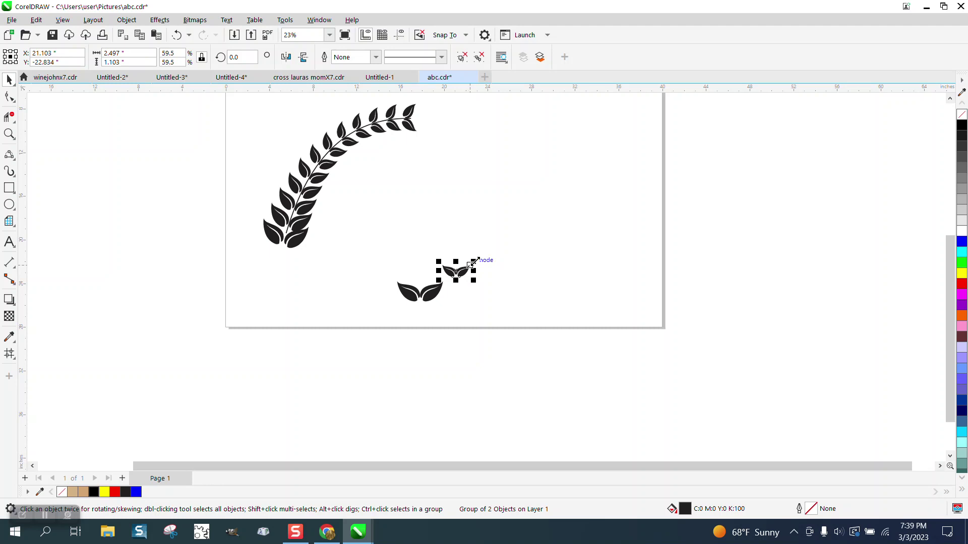
pyautogui.moveTo(475, 263)
pyautogui.mouseDown()
pyautogui.moveTo(465, 269)
pyautogui.moveTo(524, 137)
pyautogui.moveTo(554, 160)
pyautogui.mouseUp()
pyautogui.click(515, 159)
pyautogui.click(523, 137)
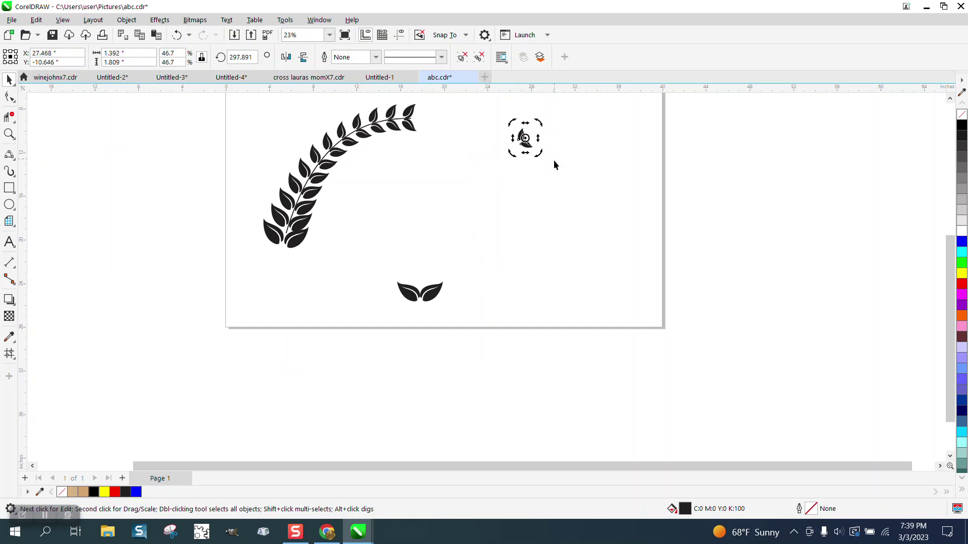
pyautogui.click(10, 135)
pyautogui.moveTo(590, 326); pyautogui.dragTo(591, 327)
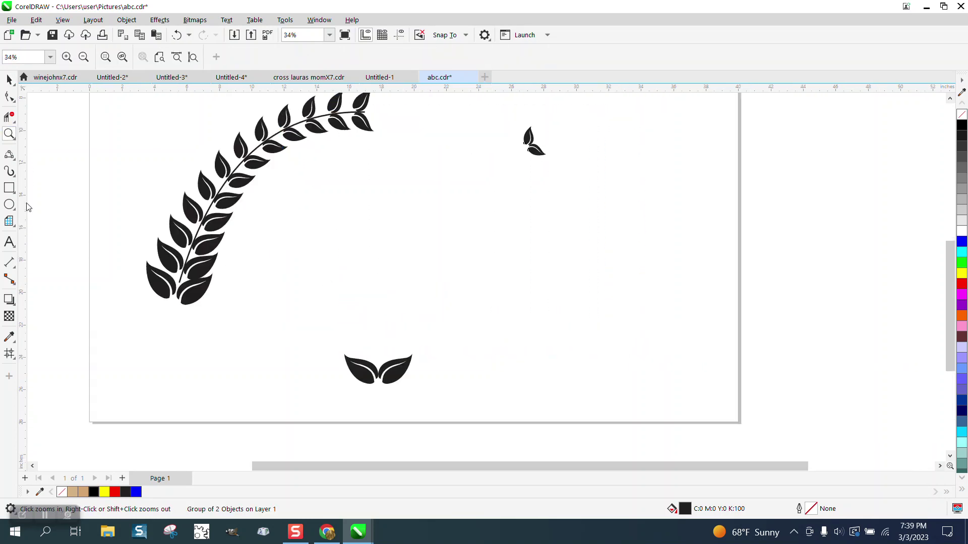
# Step: Draw a 3-point curve stem from the top leaf pair to the bottom pair
pyautogui.click(10, 156)
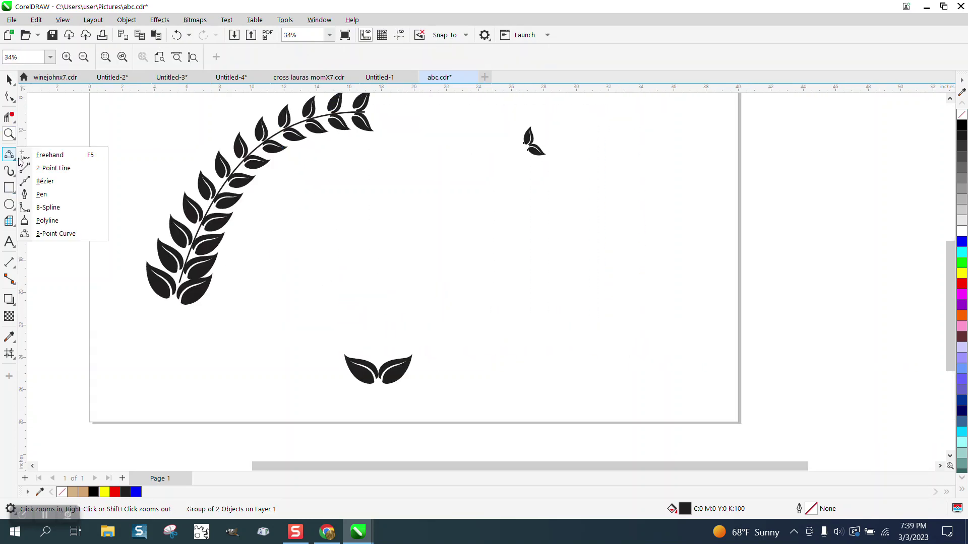
pyautogui.click(55, 234)
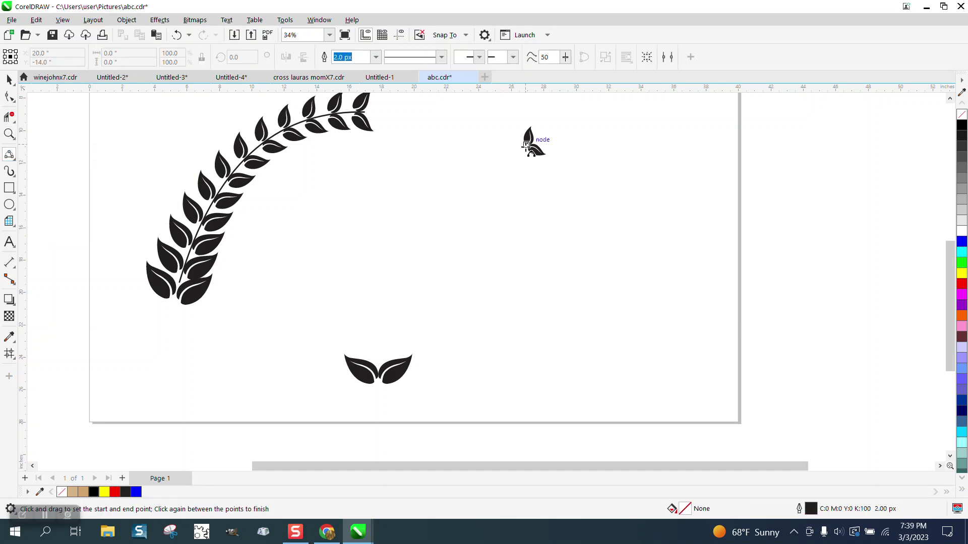
pyautogui.moveTo(531, 146); pyautogui.dragTo(380, 382)
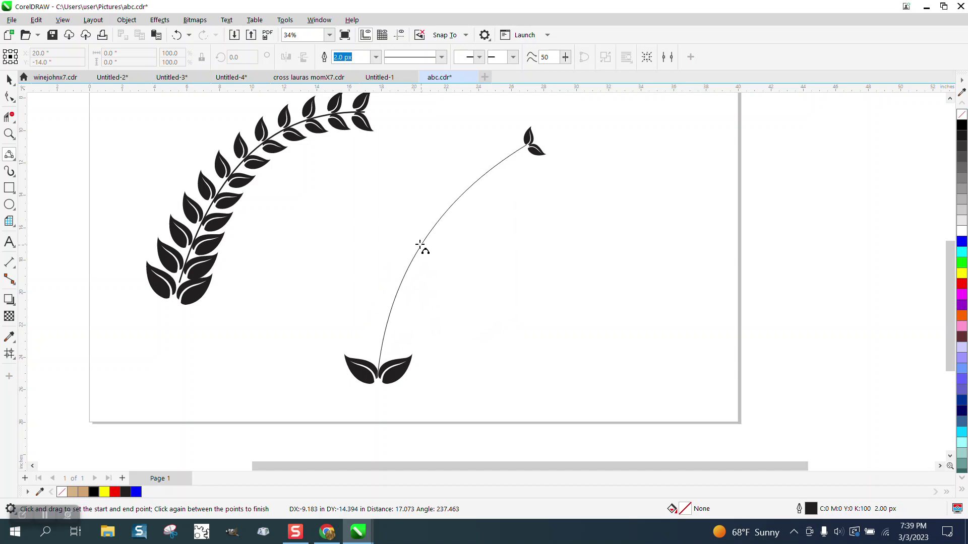
pyautogui.click(412, 227)
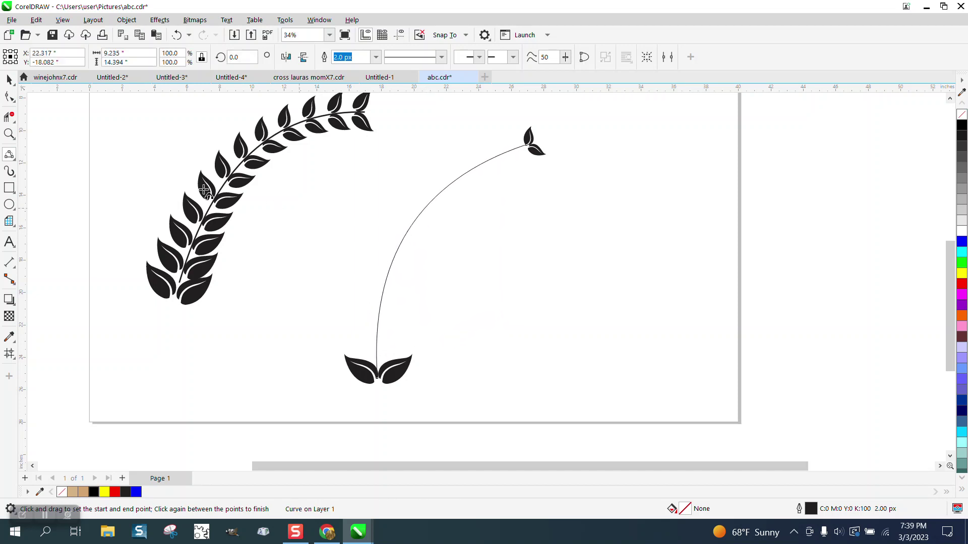
# Step: Select the stem curve and both leaf pairs
pyautogui.click(10, 81)
pyautogui.click(449, 227)
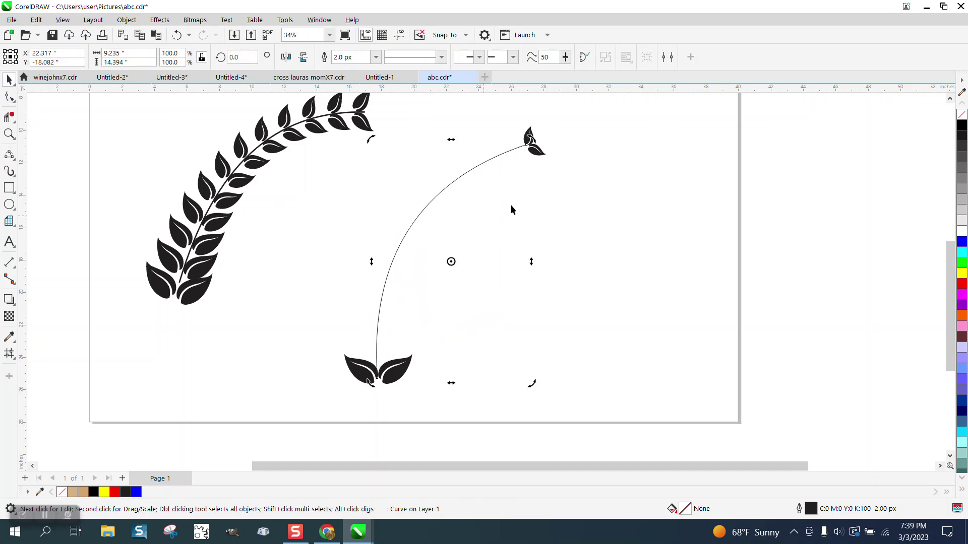
pyautogui.click(535, 149)
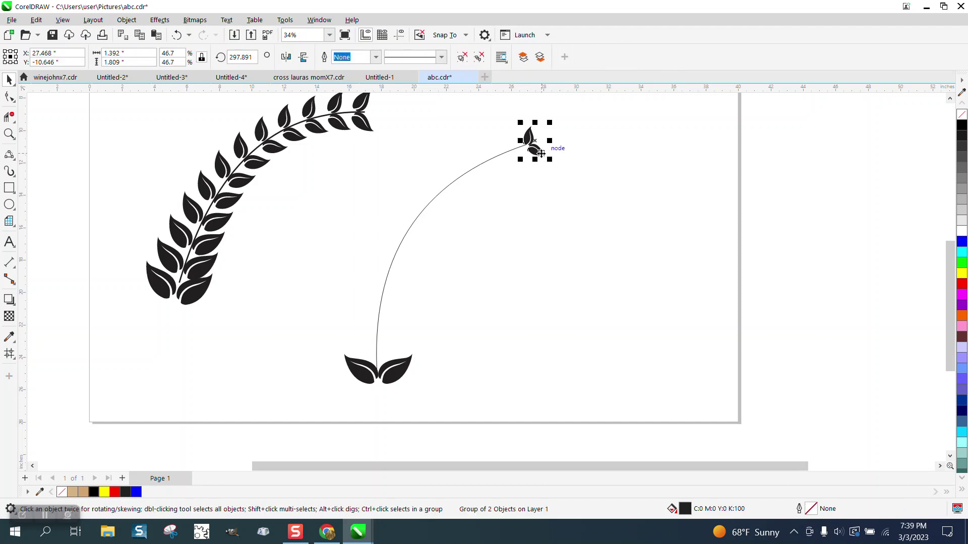
pyautogui.keyDown('shift'); pyautogui.click(403, 365); pyautogui.keyUp('shift')
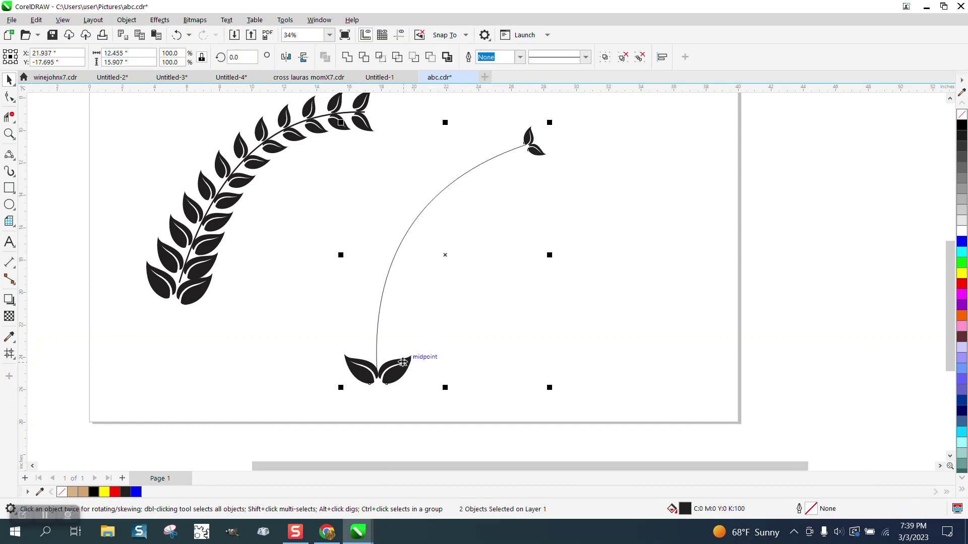
# Step: Blend the two leaf pairs and reduce the blend steps from 18 to 11
pyautogui.click(159, 20)
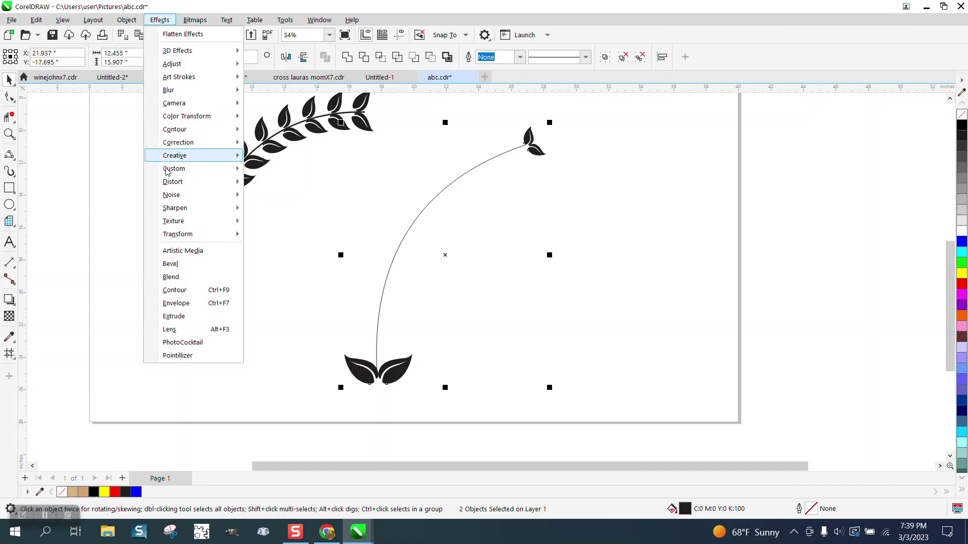
pyautogui.click(176, 273)
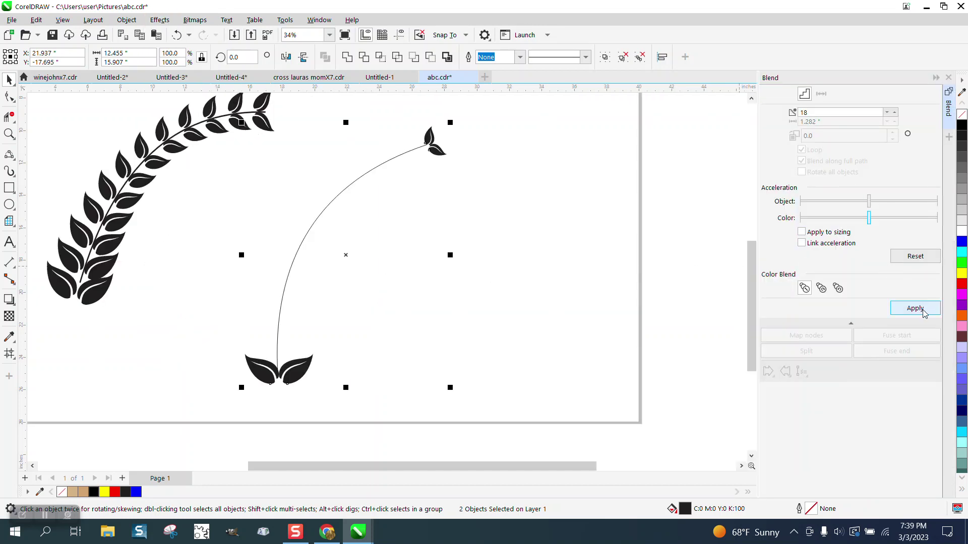
pyautogui.click(915, 307)
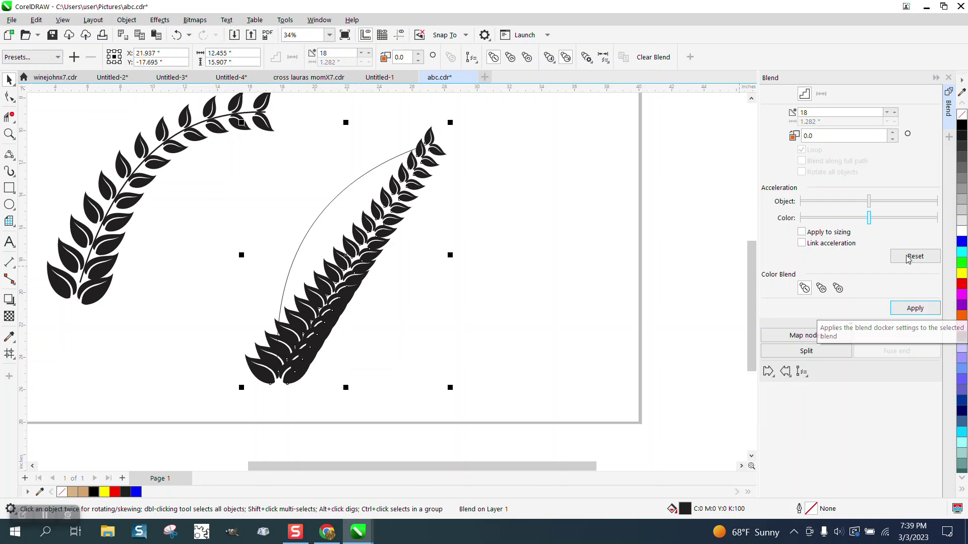
pyautogui.click(893, 114)
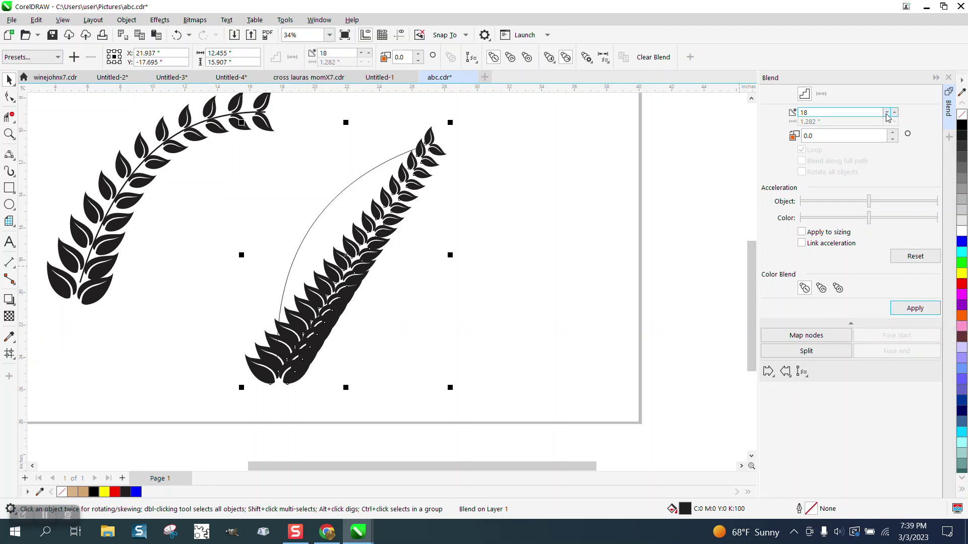
pyautogui.click(890, 117)
pyautogui.click(915, 308)
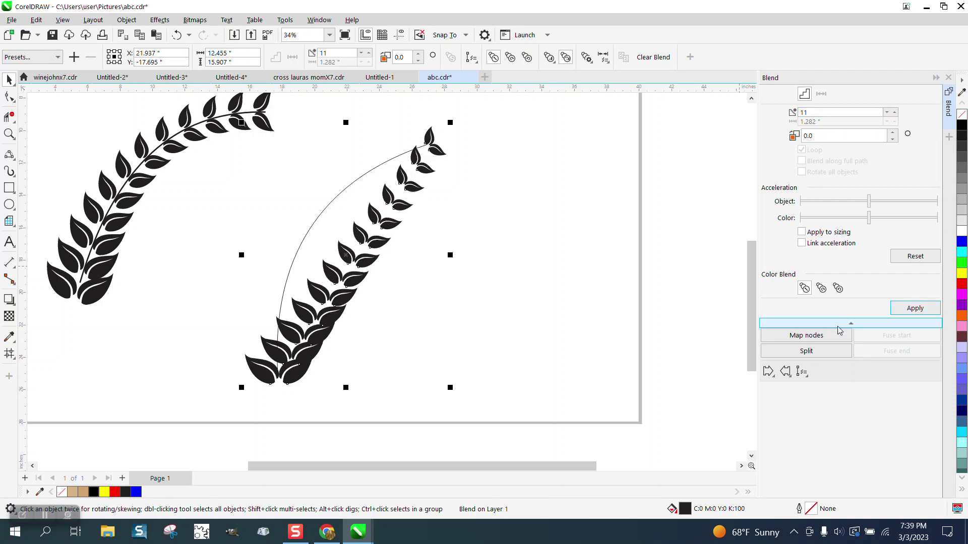
pyautogui.click(805, 372)
# Step: Put the blend on the curved stem, spread along the full path
pyautogui.click(466, 230)
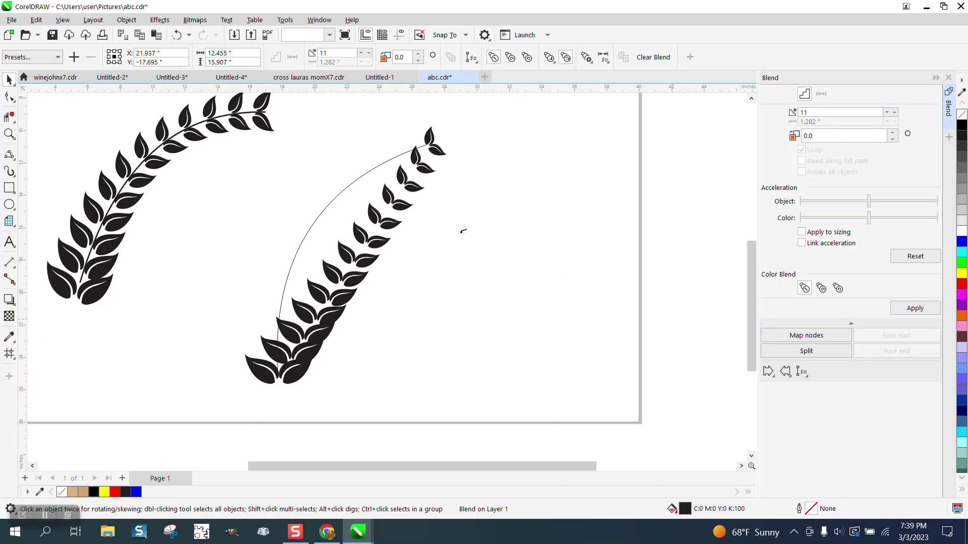
pyautogui.click(346, 190)
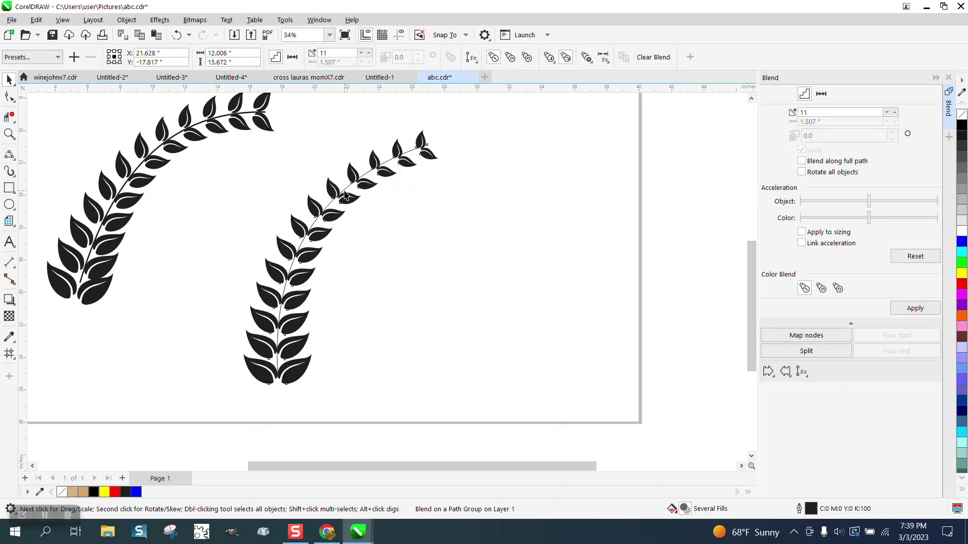
pyautogui.click(801, 161)
pyautogui.click(915, 309)
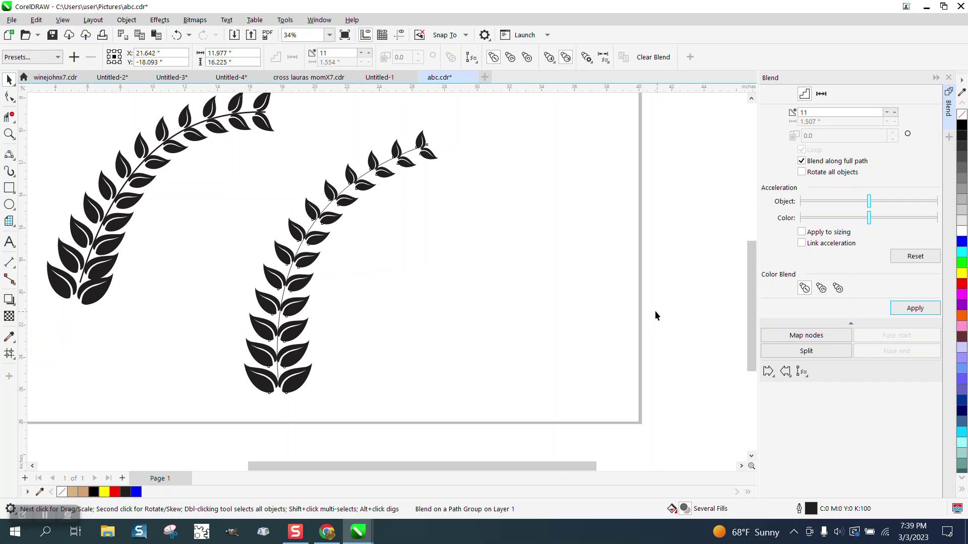
pyautogui.click(548, 278)
pyautogui.scroll(-1, 341, 164)
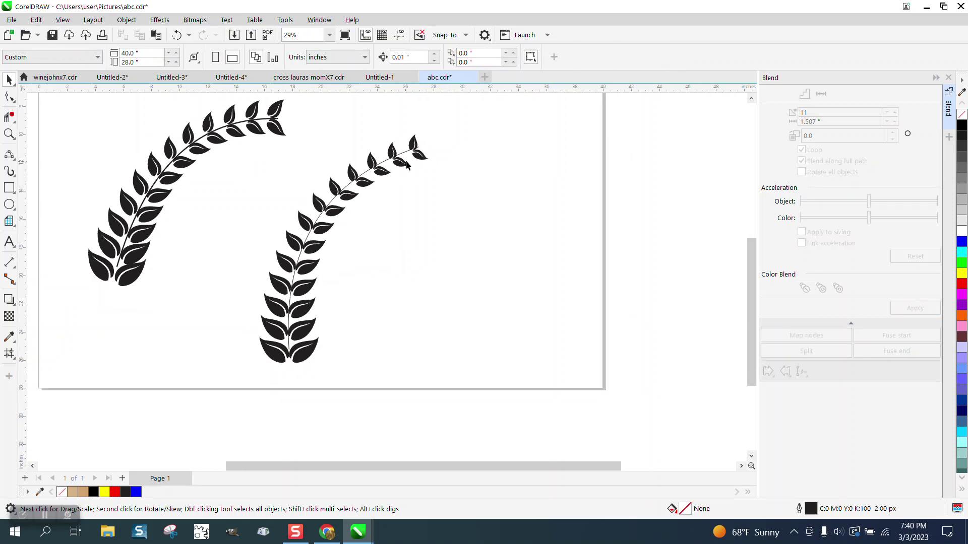
# Step: Drag the stem's top end node further out with the Shape tool, undoing an extra bend
pyautogui.moveTo(449, 144); pyautogui.dragTo(274, 397)
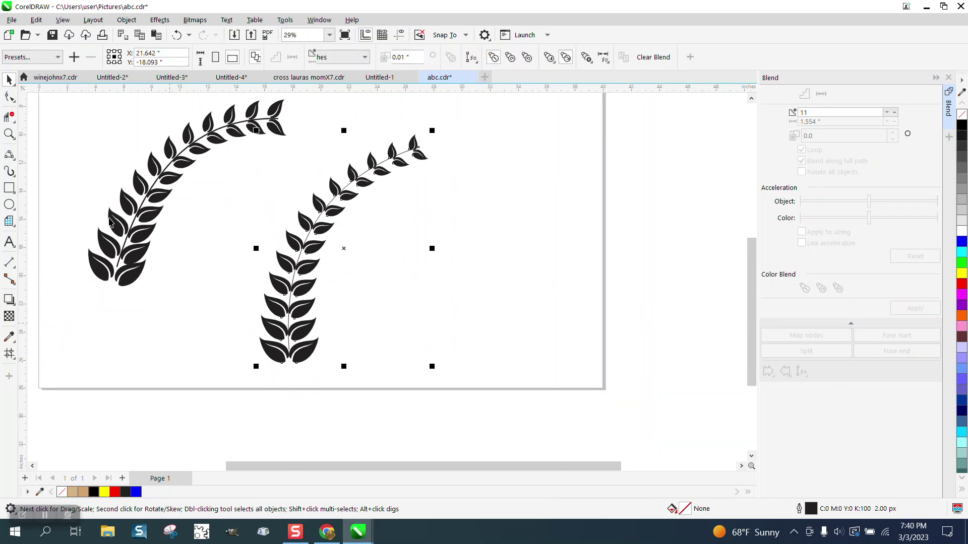
pyautogui.click(10, 134)
pyautogui.moveTo(307, 134); pyautogui.dragTo(575, 221)
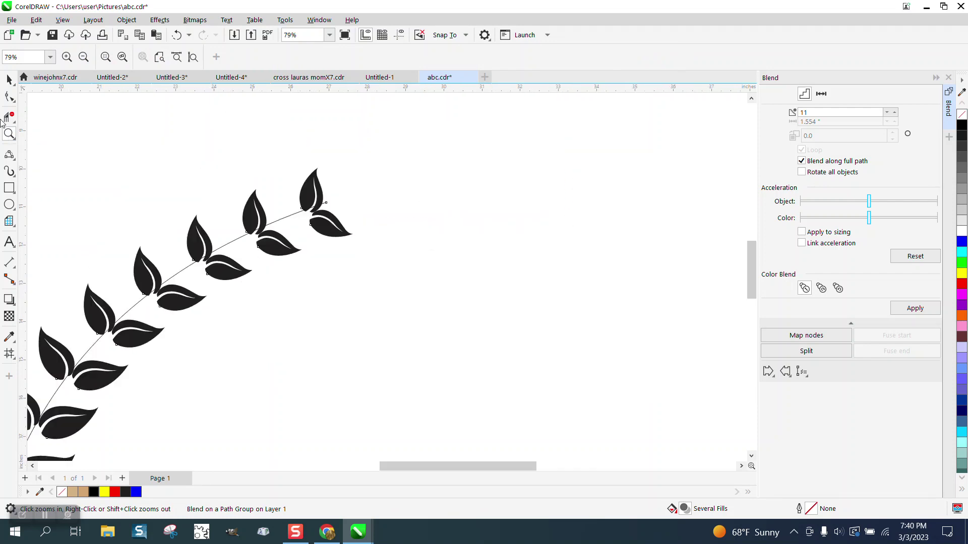
pyautogui.click(10, 96)
pyautogui.click(328, 206)
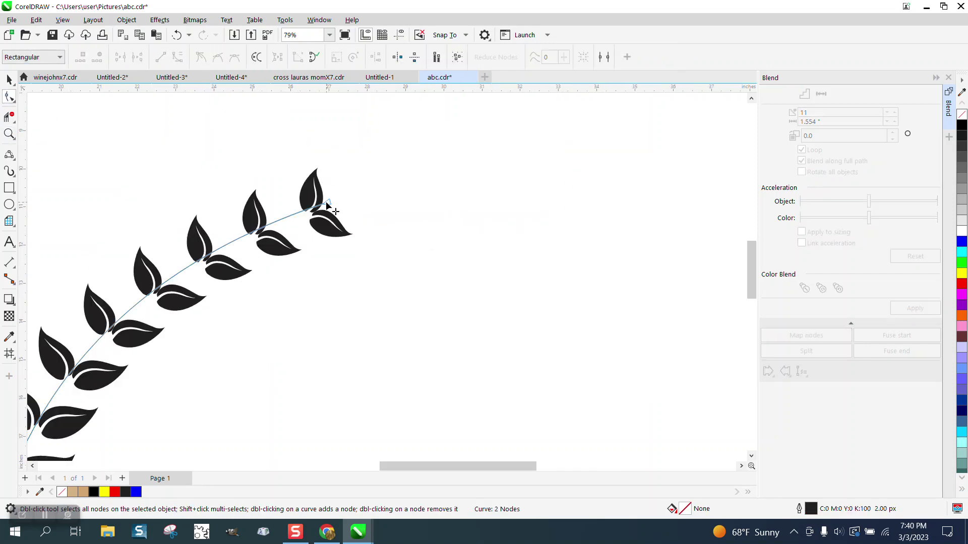
pyautogui.moveTo(330, 208); pyautogui.dragTo(440, 196)
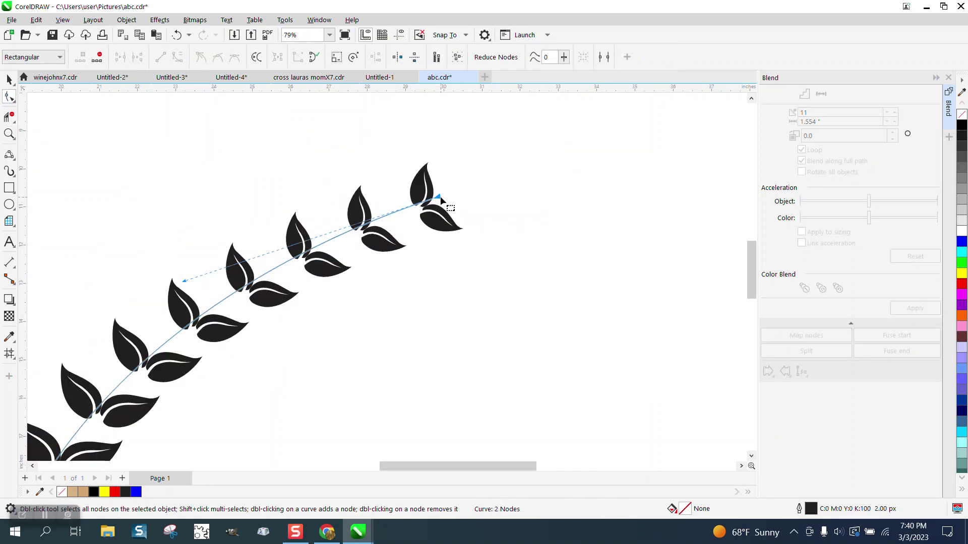
pyautogui.moveTo(336, 190); pyautogui.dragTo(329, 185)
pyautogui.moveTo(439, 198); pyautogui.dragTo(189, 175)
pyautogui.scroll(-3, 357, 208)
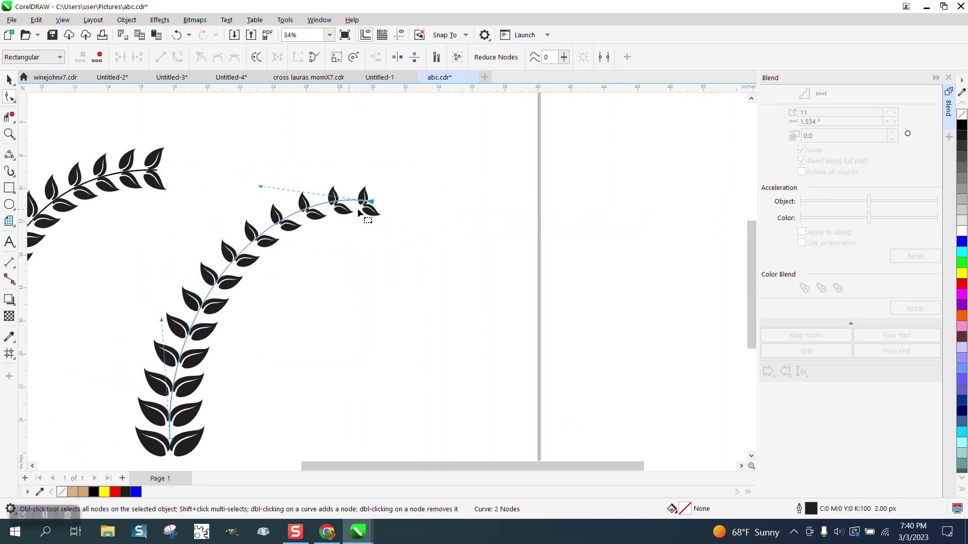
pyautogui.click(176, 35)
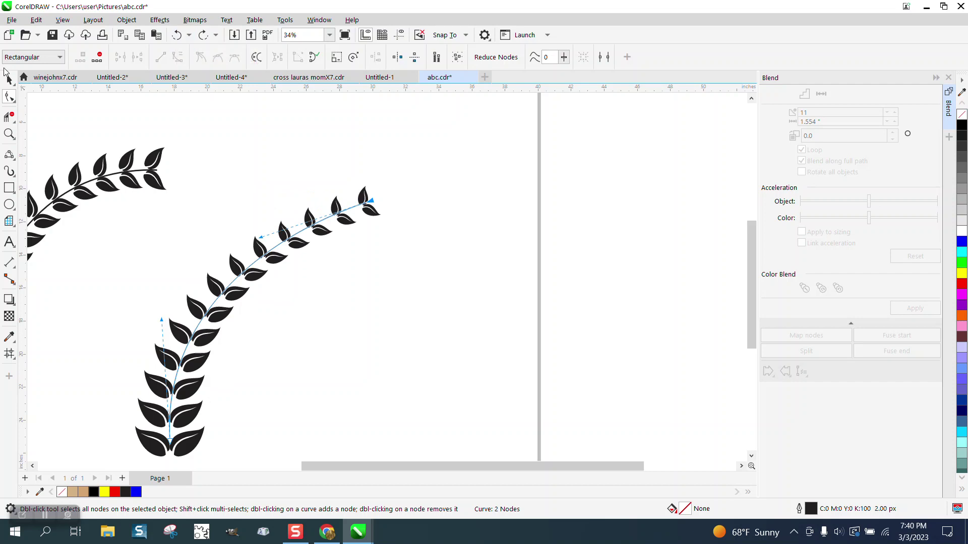
pyautogui.click(10, 79)
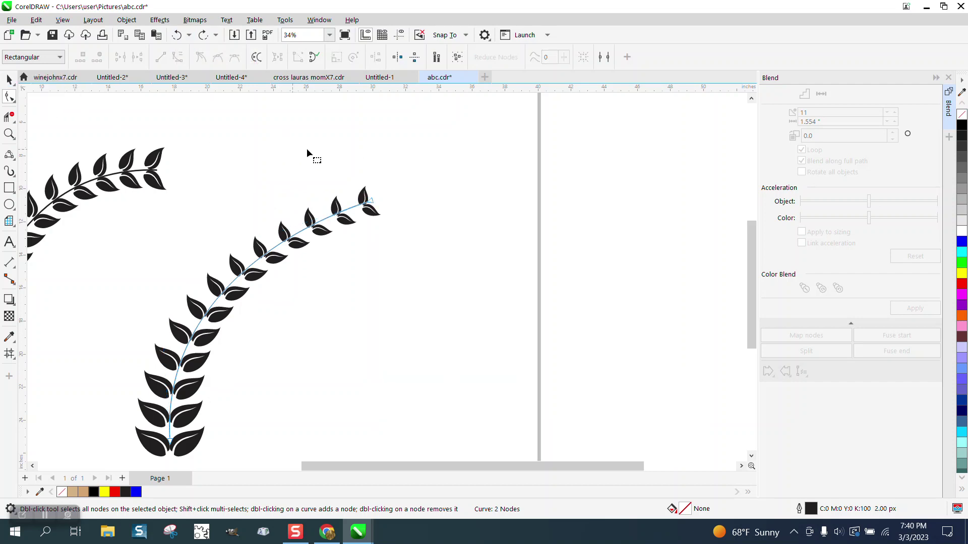
pyautogui.scroll(-2, 316, 160)
pyautogui.click(10, 80)
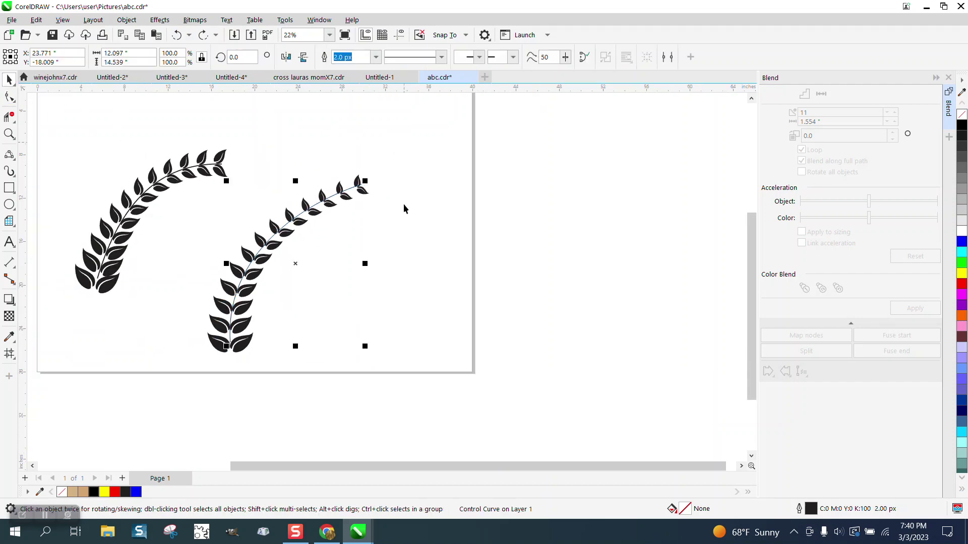
# Step: Break apart the right vine blend and select its stem curve
pyautogui.click(288, 227)
pyautogui.click(126, 19)
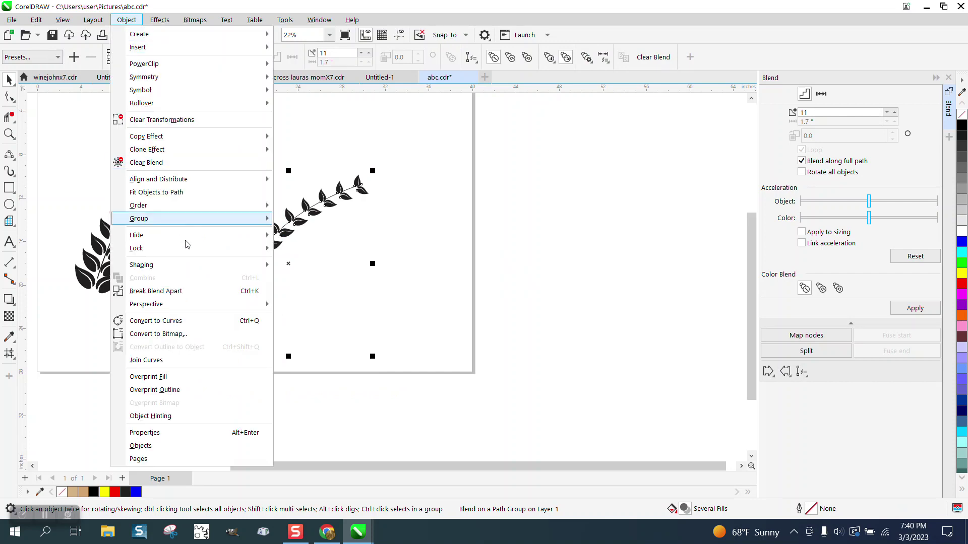
pyautogui.click(156, 292)
pyautogui.click(328, 283)
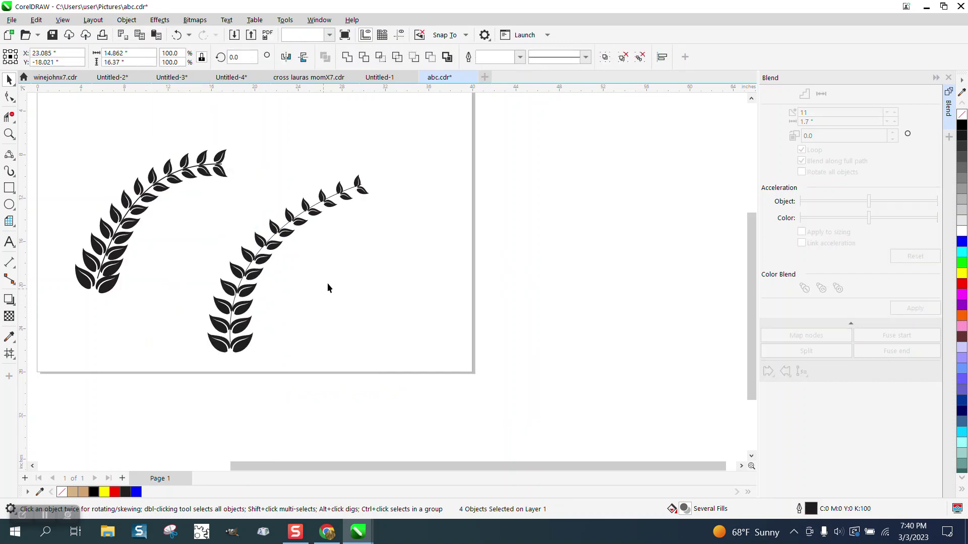
pyautogui.click(354, 191)
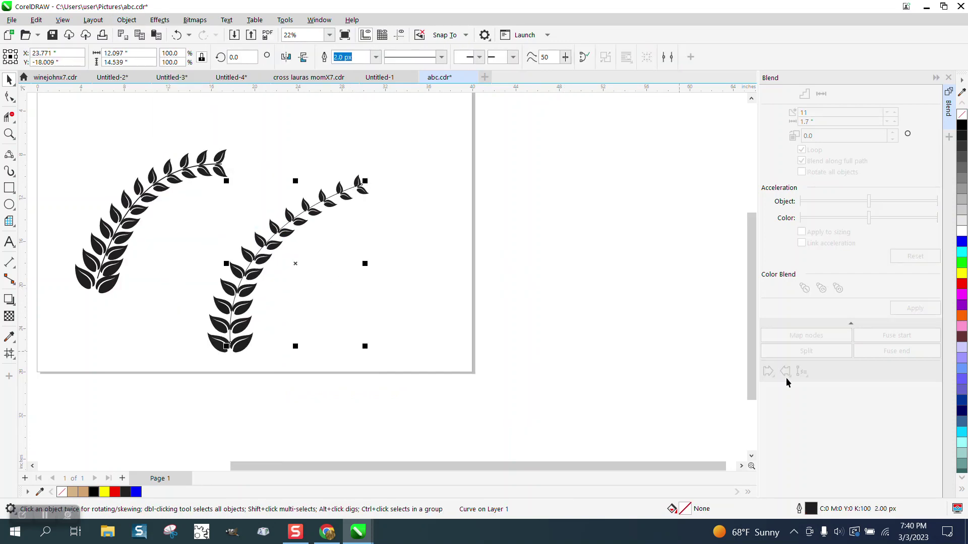
# Step: Raise the stem's outline width through 20 and 25 px to 30 px
pyautogui.click(375, 57)
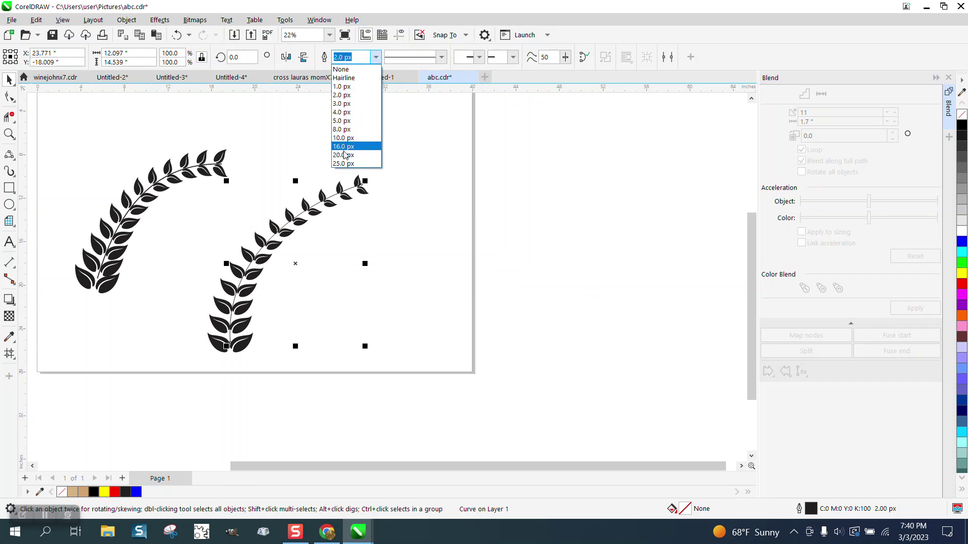
pyautogui.click(345, 155)
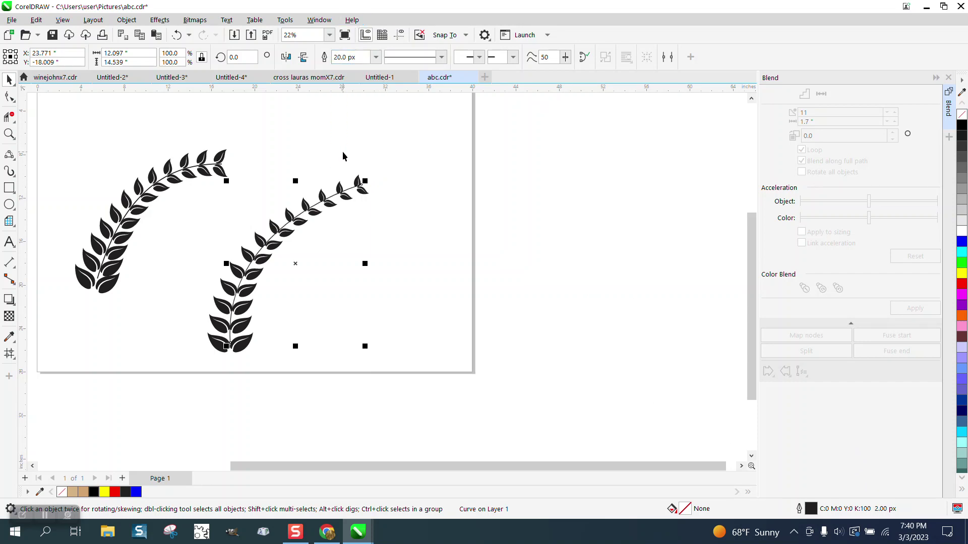
pyautogui.click(376, 57)
pyautogui.click(344, 164)
pyautogui.click(345, 56)
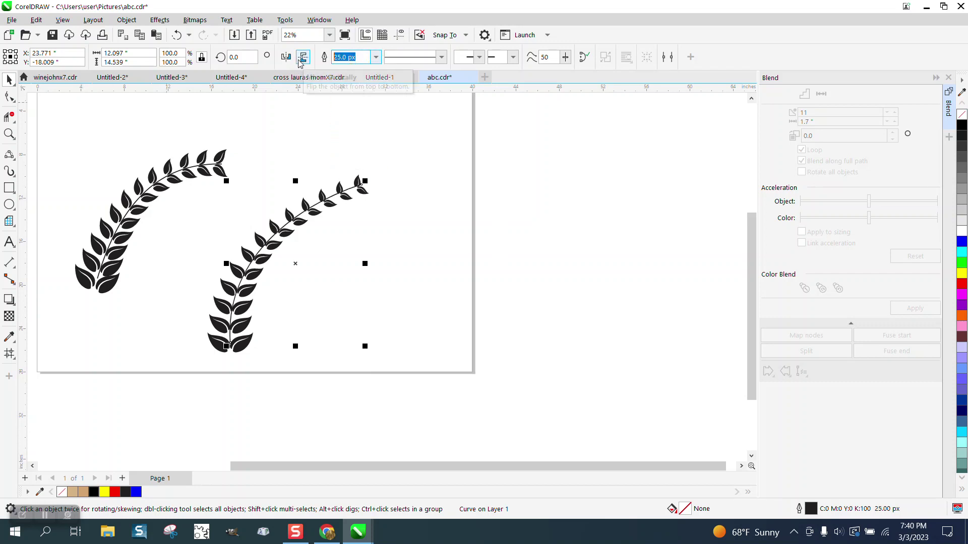
pyautogui.write('30')
pyautogui.press('Return')
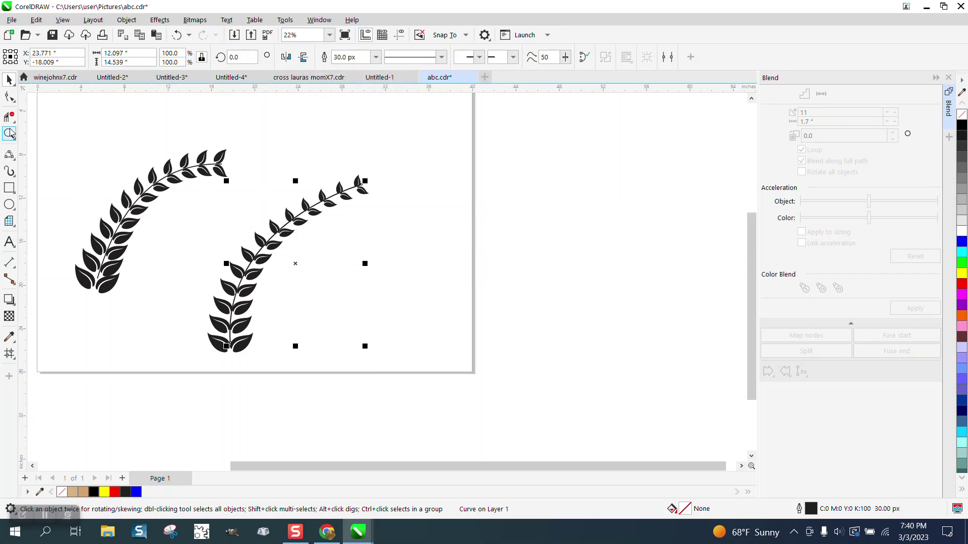
pyautogui.click(10, 134)
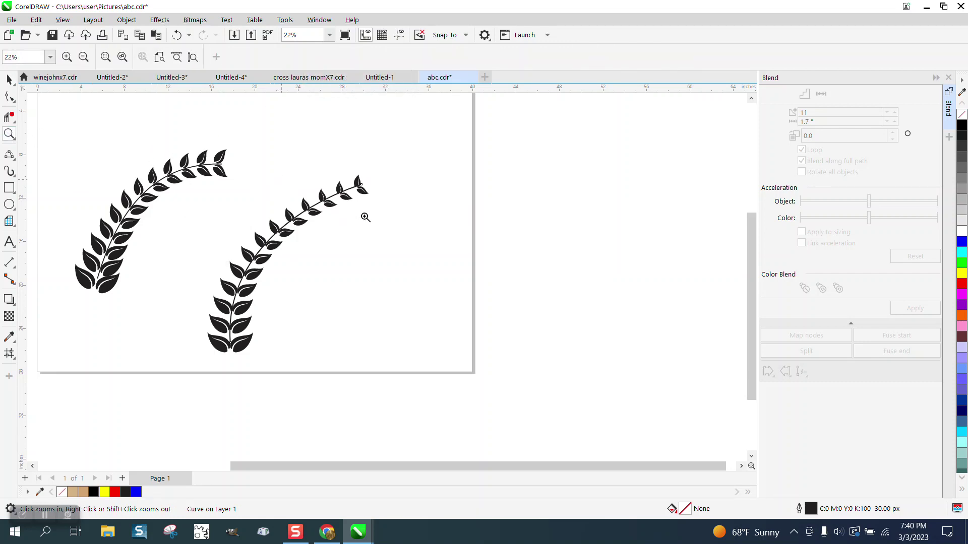
# Step: Reshape the bend near the top of the right stem
pyautogui.click(335, 209)
pyautogui.click(10, 97)
pyautogui.click(372, 205)
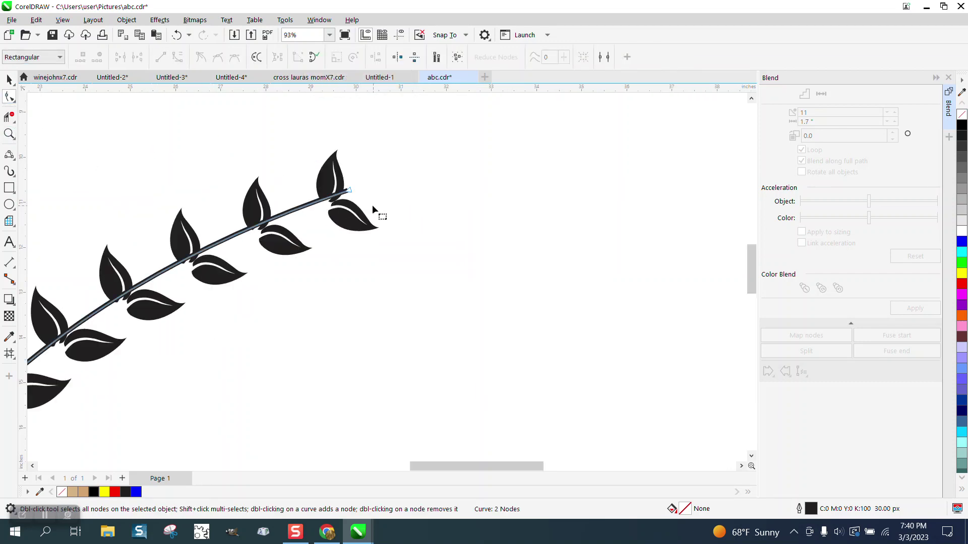
pyautogui.moveTo(353, 197); pyautogui.dragTo(342, 203)
pyautogui.press('F3')
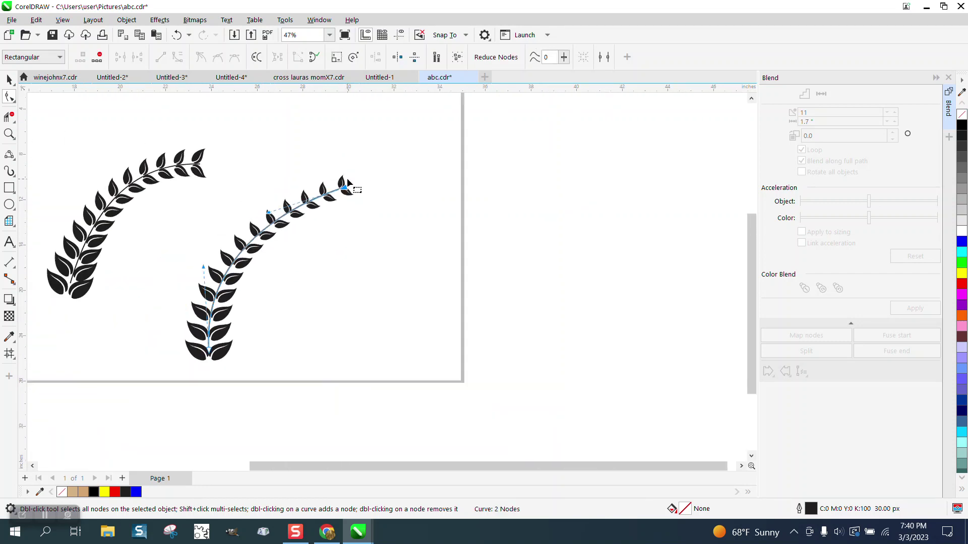
# Step: Extend the stem's bottom node below the bottom leaf pair
pyautogui.click(10, 134)
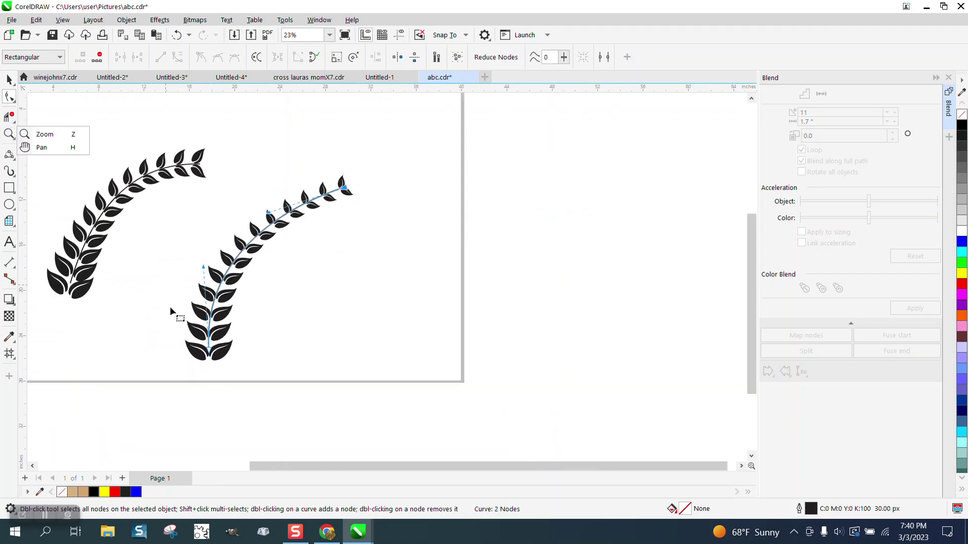
pyautogui.moveTo(162, 268); pyautogui.dragTo(460, 378)
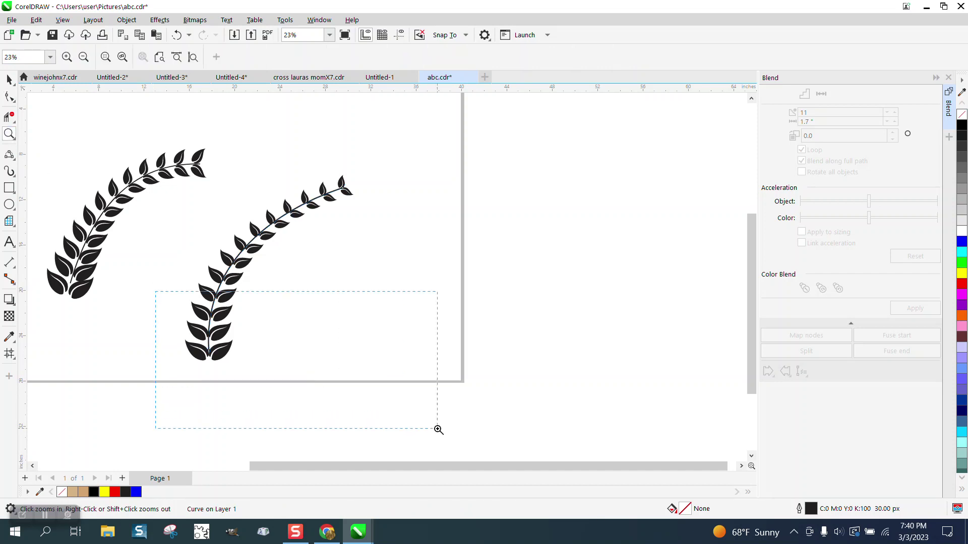
pyautogui.click(10, 96)
pyautogui.click(175, 261)
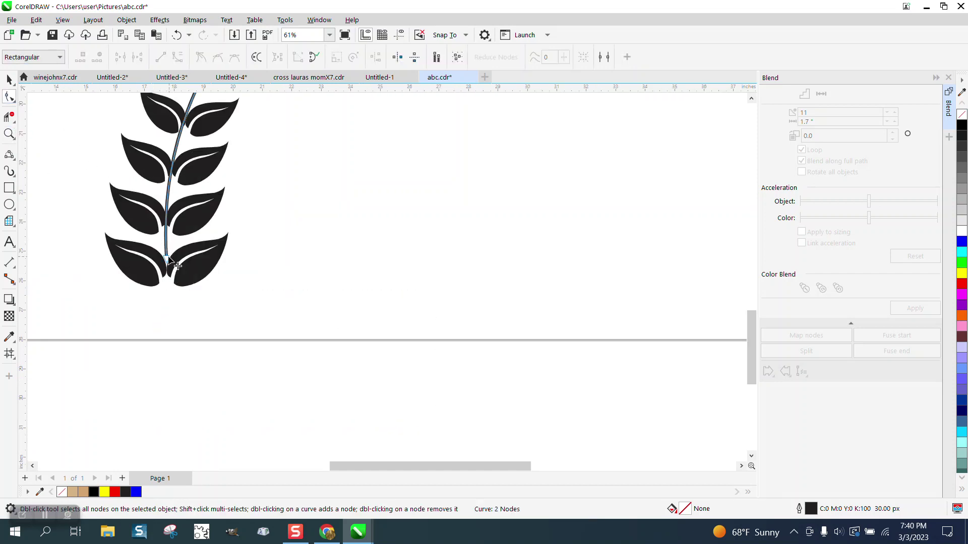
pyautogui.moveTo(174, 261); pyautogui.dragTo(170, 297)
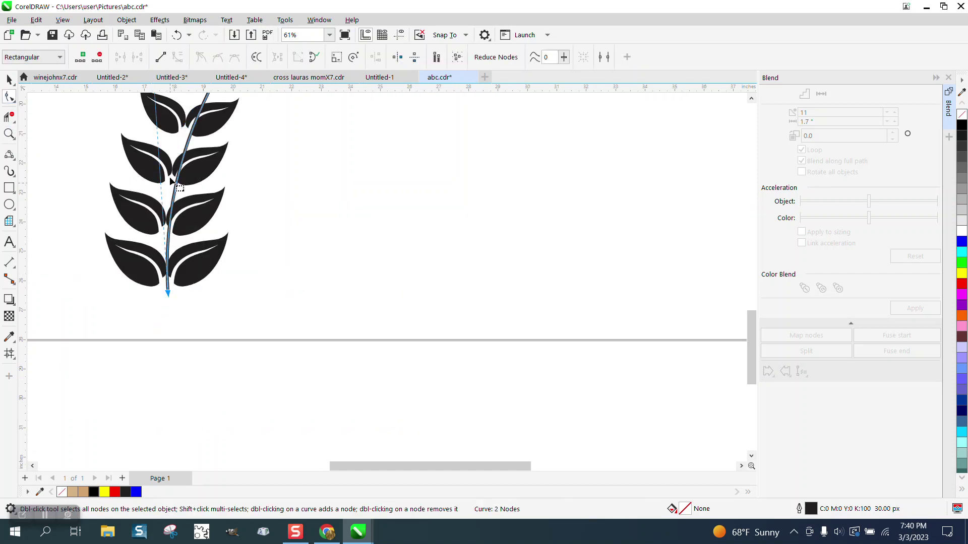
pyautogui.scroll(-3, 227, 288)
pyautogui.moveTo(193, 195); pyautogui.dragTo(187, 190)
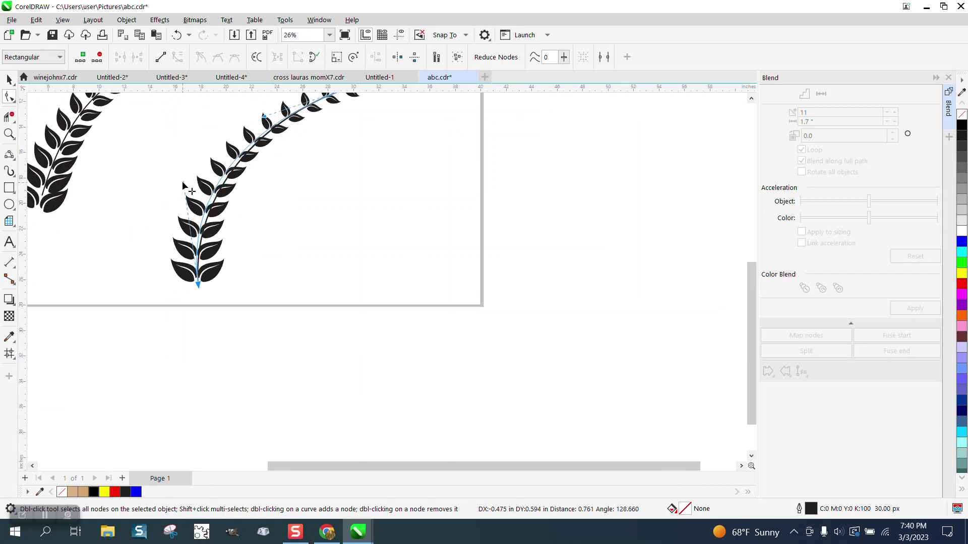
pyautogui.scroll(-1, 310, 257)
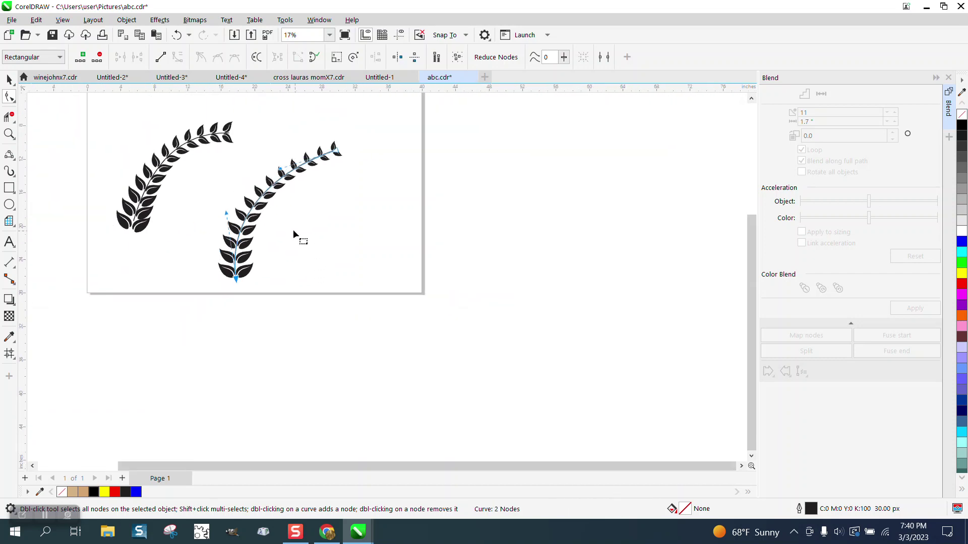
# Step: Zoom in on the right branch and return to the Pick tool
pyautogui.click(14, 133)
pyautogui.click(14, 136)
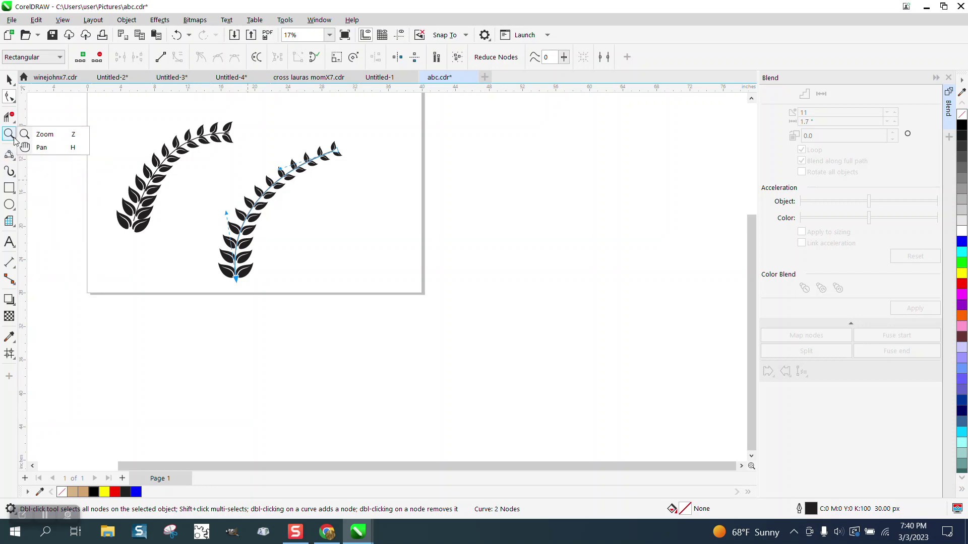
pyautogui.click(45, 134)
pyautogui.moveTo(202, 123); pyautogui.dragTo(413, 318)
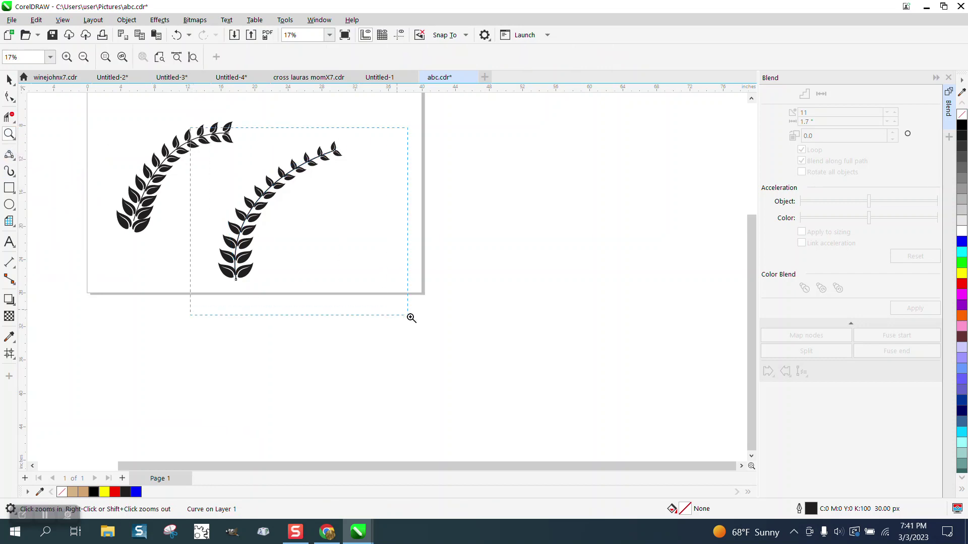
pyautogui.scroll(-1, 178, 199)
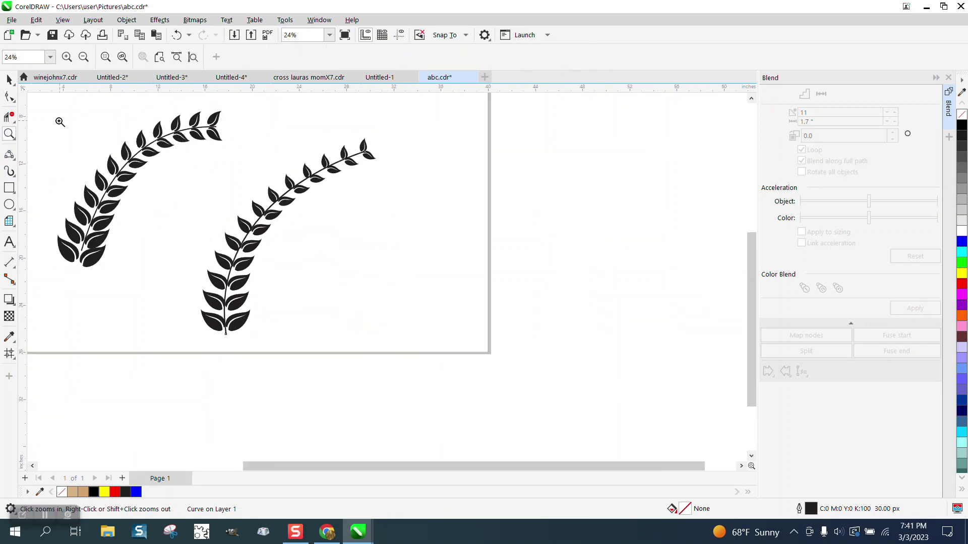
pyautogui.click(10, 80)
pyautogui.click(345, 159)
pyautogui.click(394, 231)
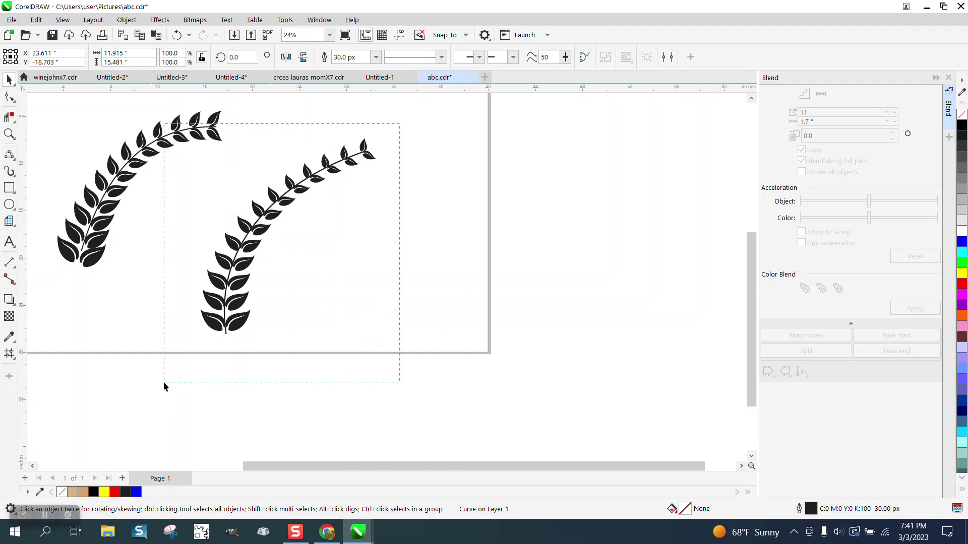
# Step: Group the right branch, mirror a copy below it, and move the left branch aside
pyautogui.moveTo(163, 383); pyautogui.dragTo(165, 381)
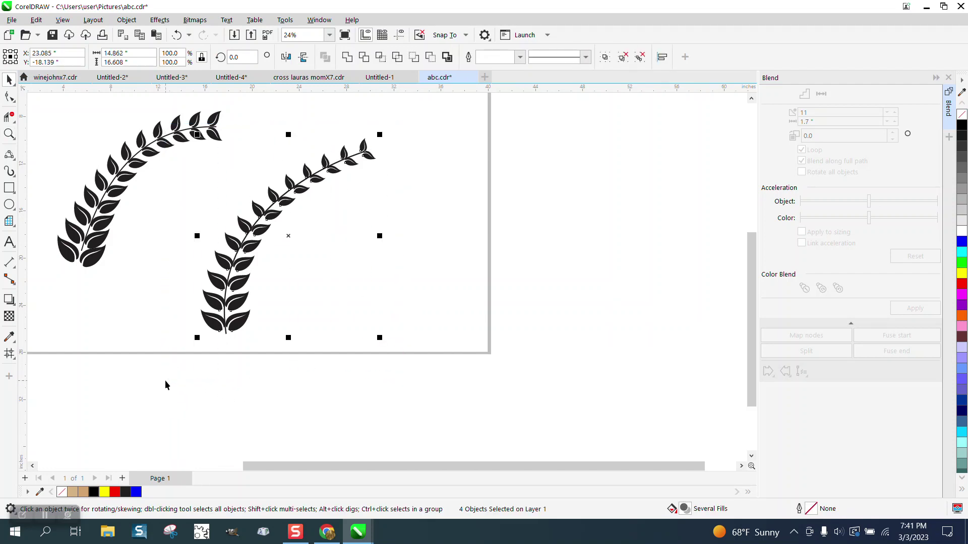
pyautogui.hotkey('ctrl', 'g')
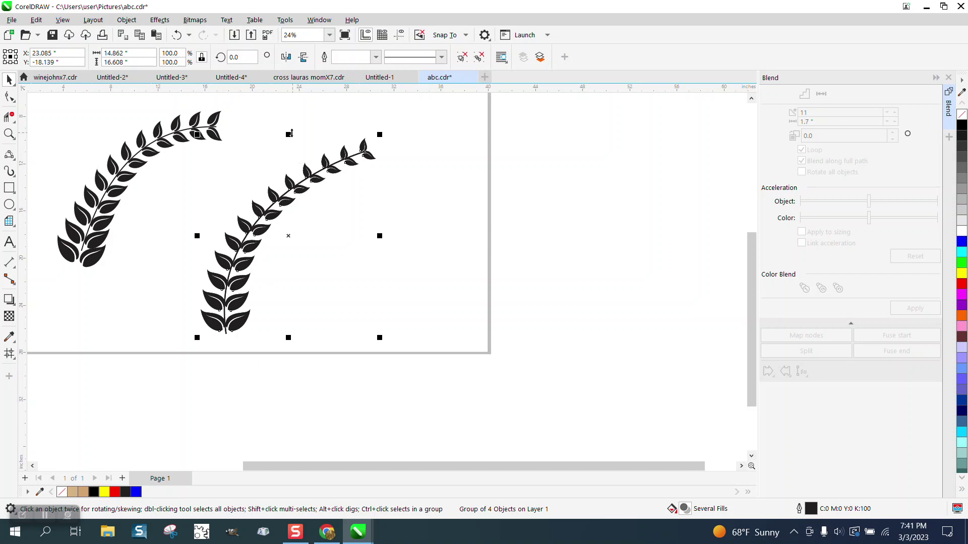
pyautogui.moveTo(289, 135); pyautogui.dragTo(291, 371)
pyautogui.scroll(-1, 303, 289)
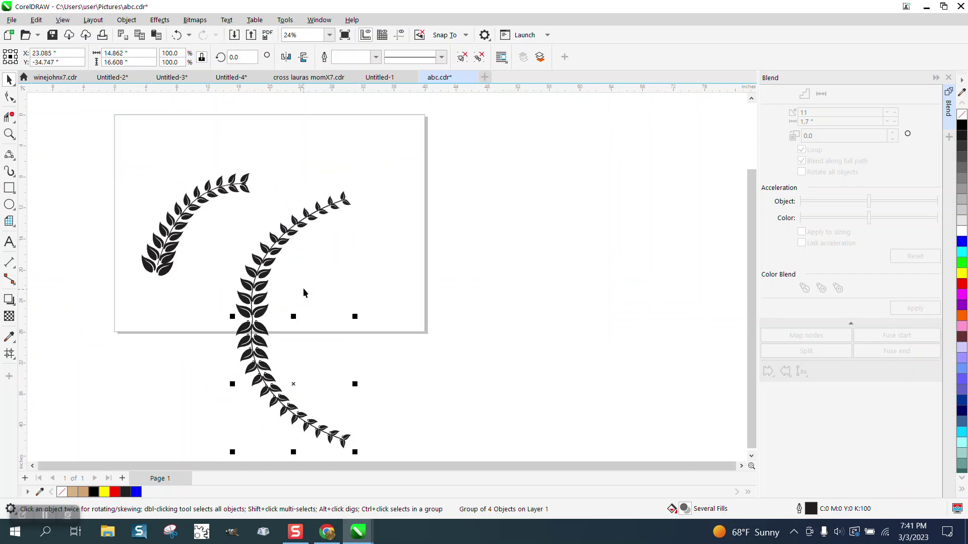
pyautogui.scroll(-1, 327, 273)
pyautogui.moveTo(249, 235); pyautogui.dragTo(148, 219)
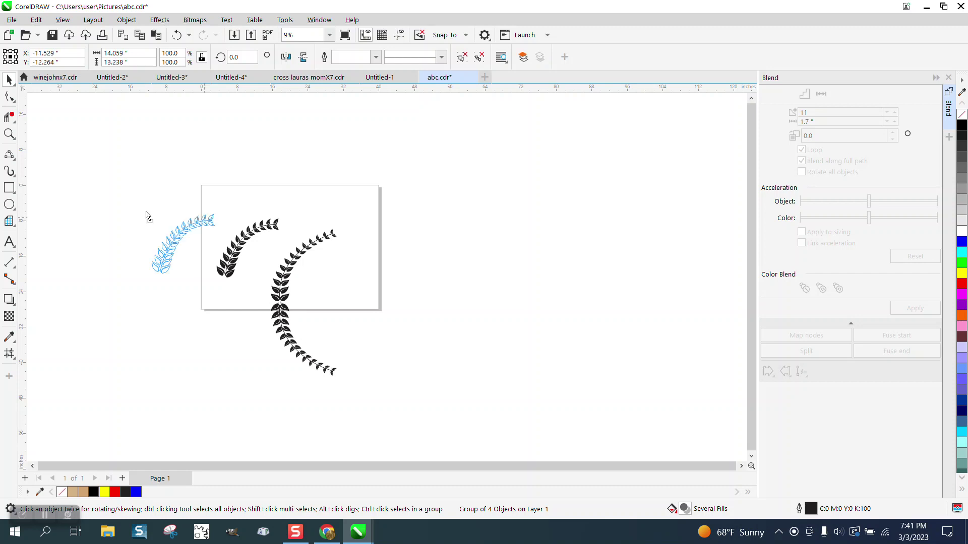
# Step: Rotate both wreath halves 90° and move the wreath up onto the page
pyautogui.moveTo(234, 199); pyautogui.dragTo(412, 438)
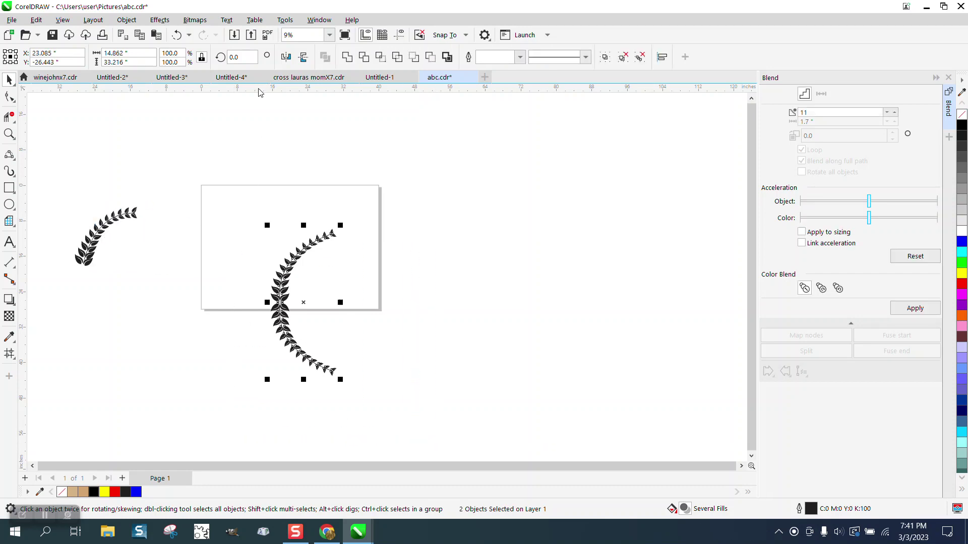
pyautogui.click(241, 58)
pyautogui.write('90')
pyautogui.press('Return')
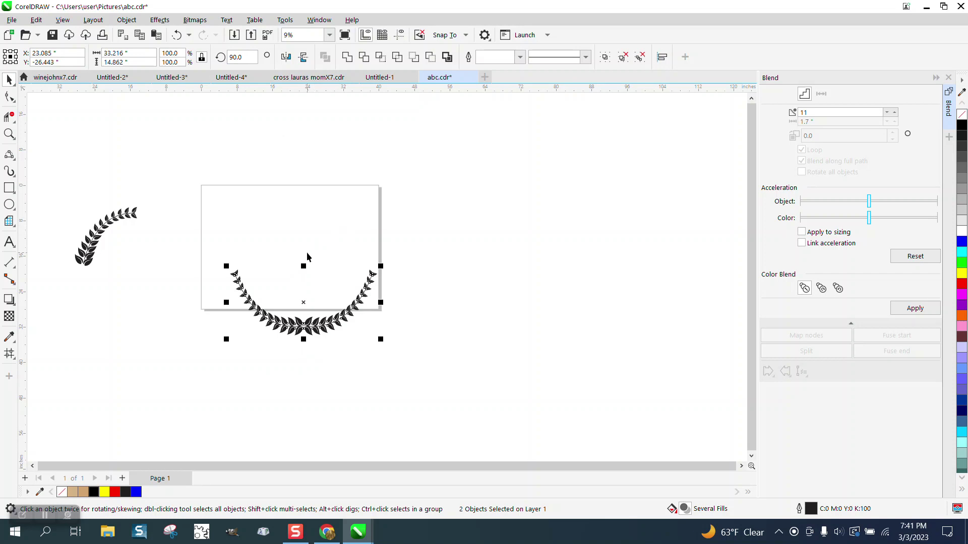
pyautogui.moveTo(303, 302); pyautogui.dragTo(299, 256)
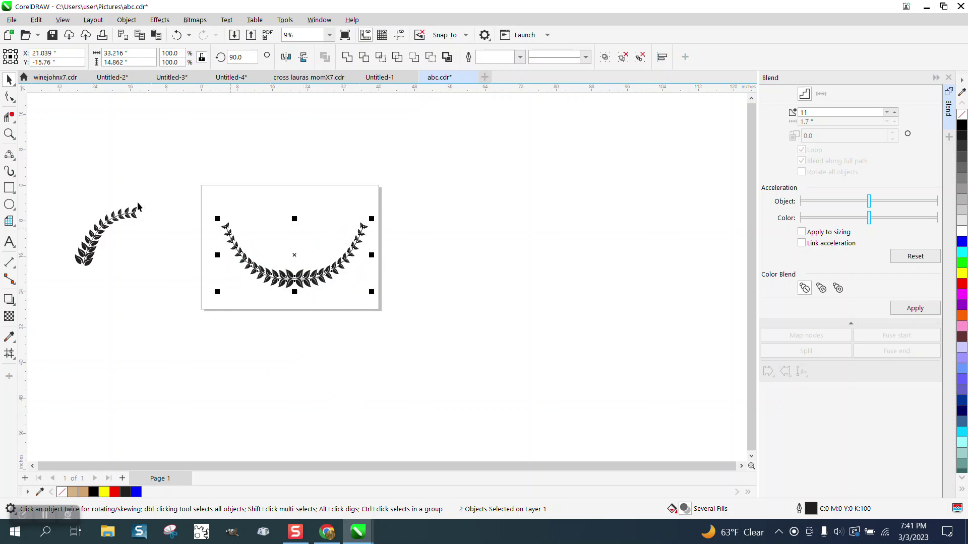
pyautogui.click(11, 135)
pyautogui.moveTo(207, 214); pyautogui.dragTo(425, 332)
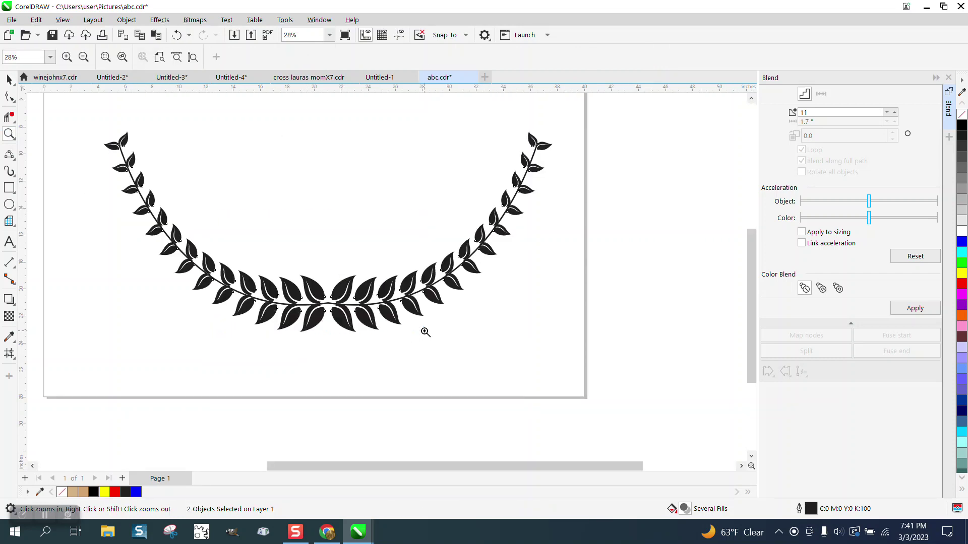
pyautogui.rightClick(425, 331)
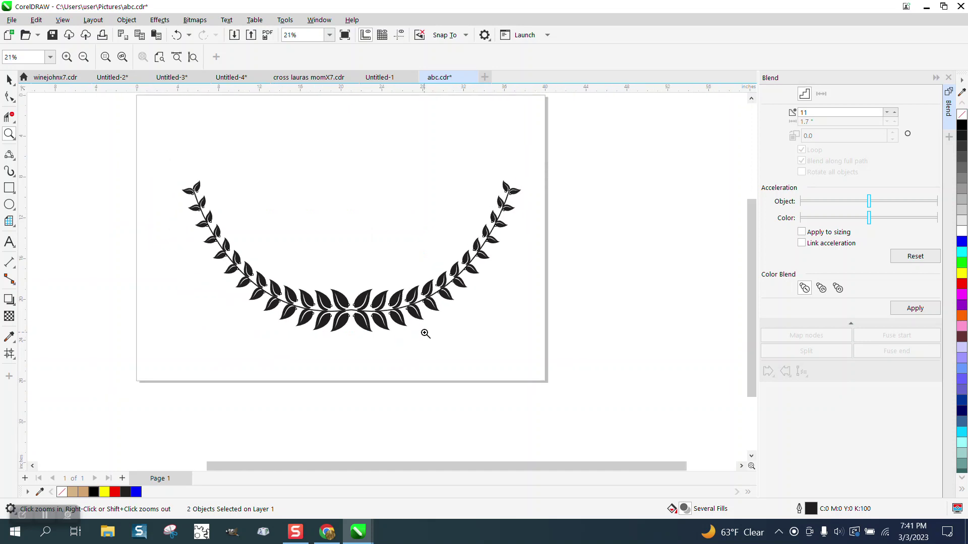
# Step: Switch to the browser showing dafont.com's Nature dingbats, with Leafs listed first
pyautogui.click(327, 533)
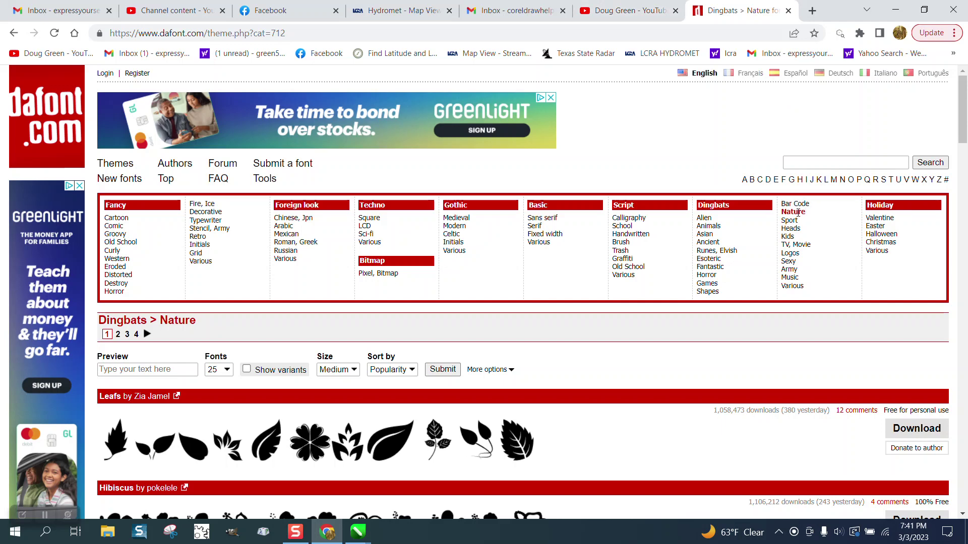
pyautogui.scroll(-3, 559, 303)
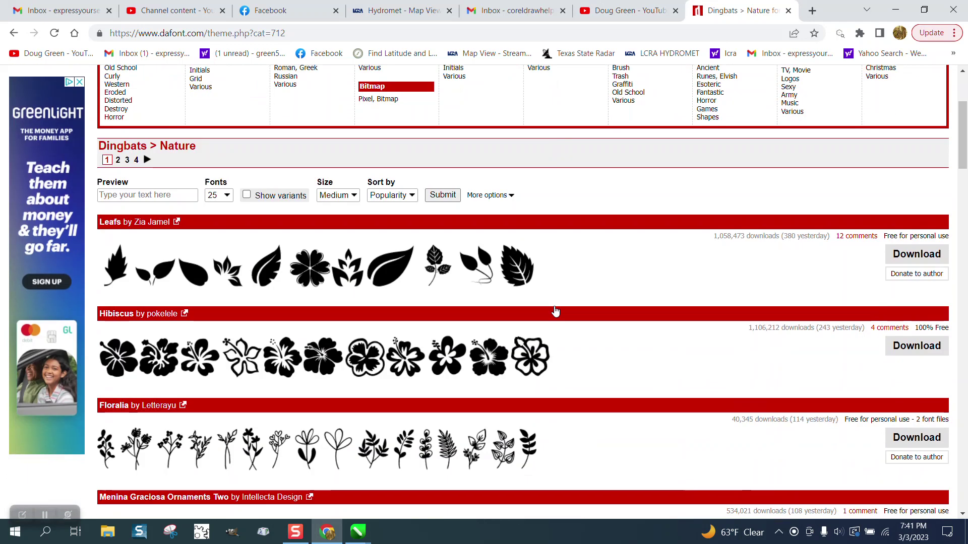
pyautogui.scroll(-1, 559, 303)
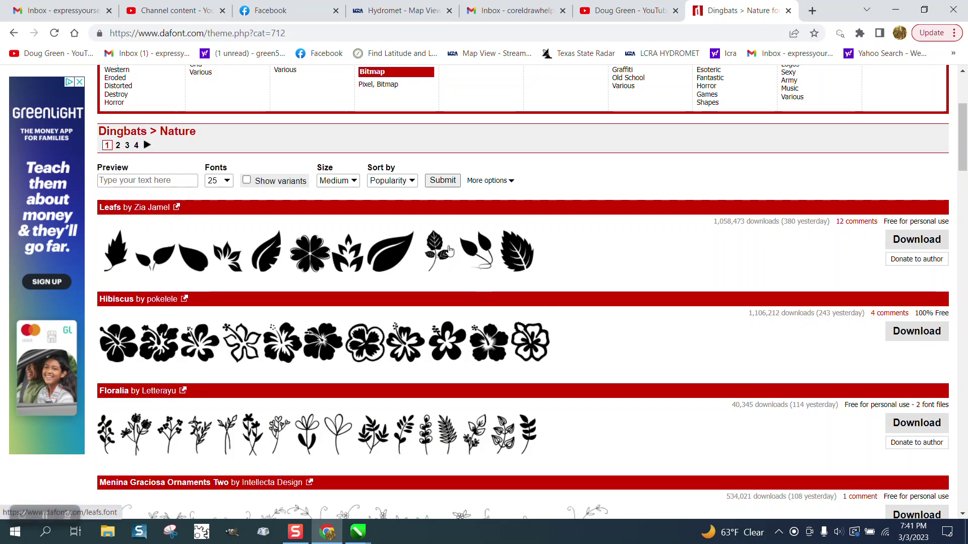
pyautogui.scroll(3, 448, 250)
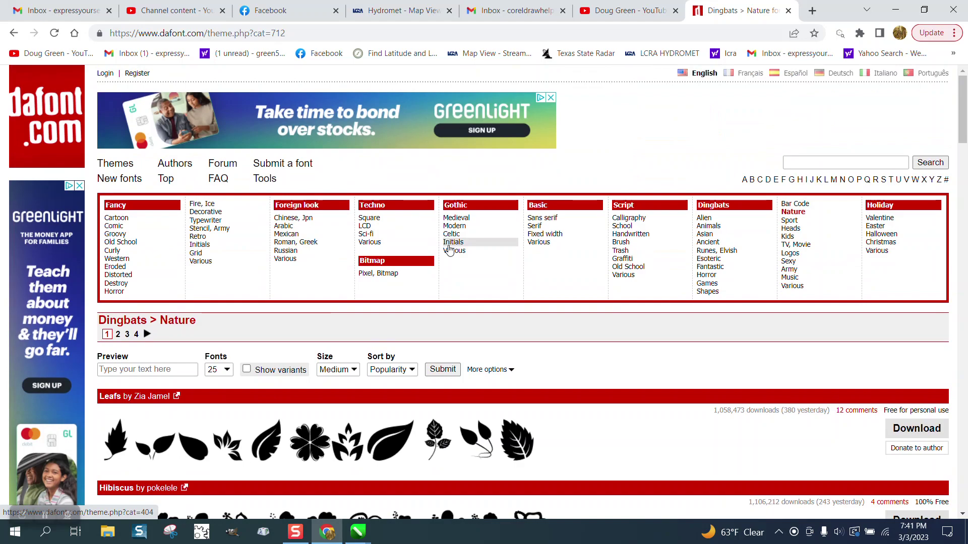